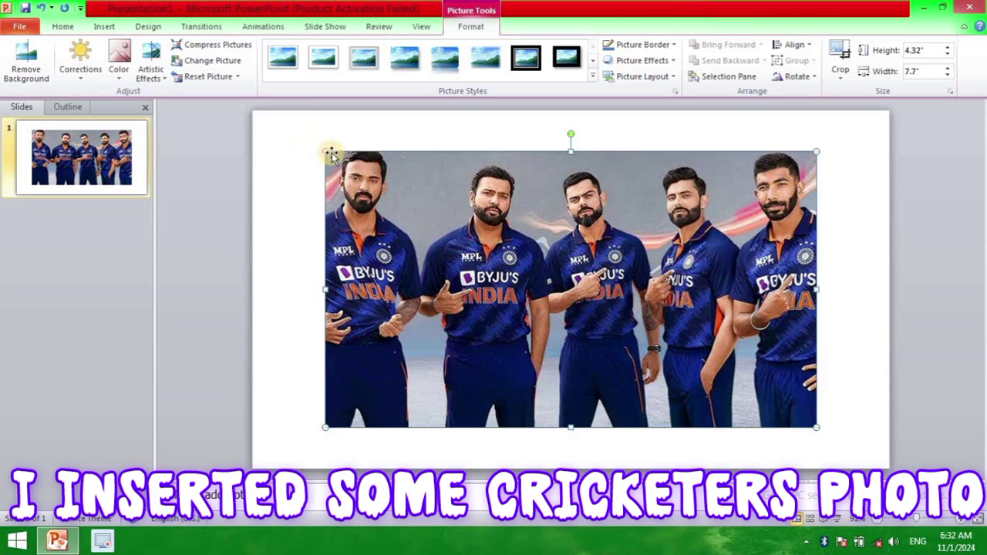
- Enlarge the cricketers photo from opposite corners until it covers the whole slide
left_click_drag(326, 151, 245, 111)
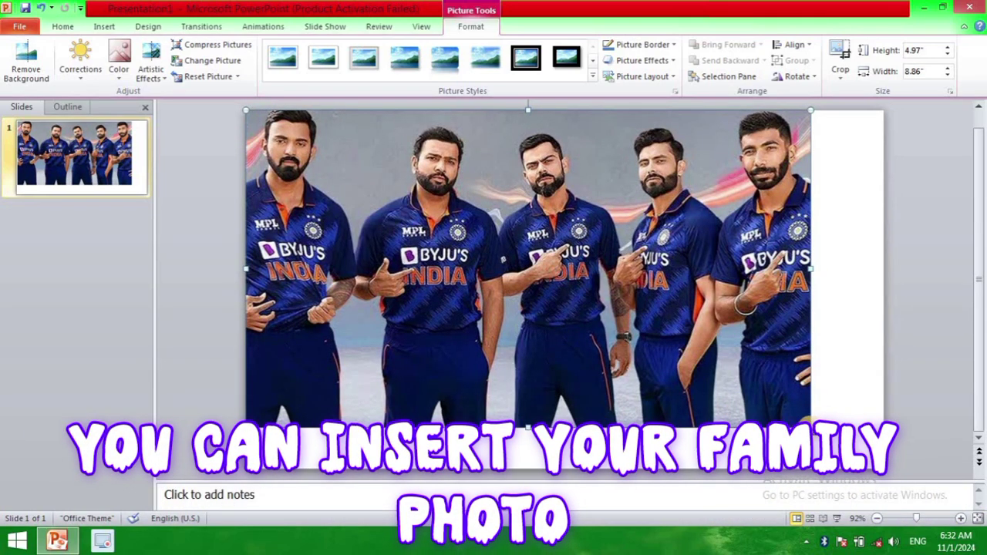
left_click_drag(811, 427, 840, 472)
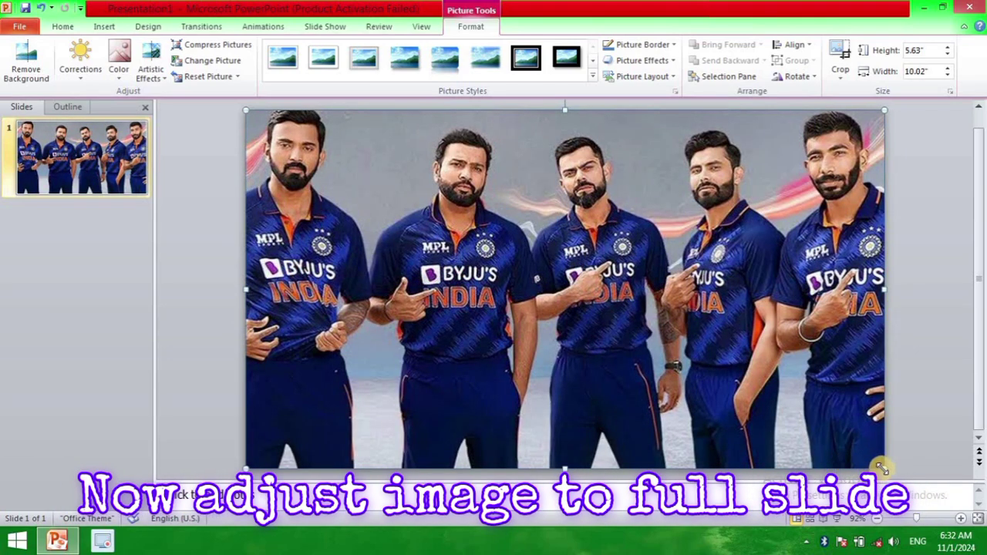
mouse_move(881, 466)
left_mouse_down()
mouse_move(860, 454)
mouse_move(879, 469)
left_mouse_up()
left_click(963, 326)
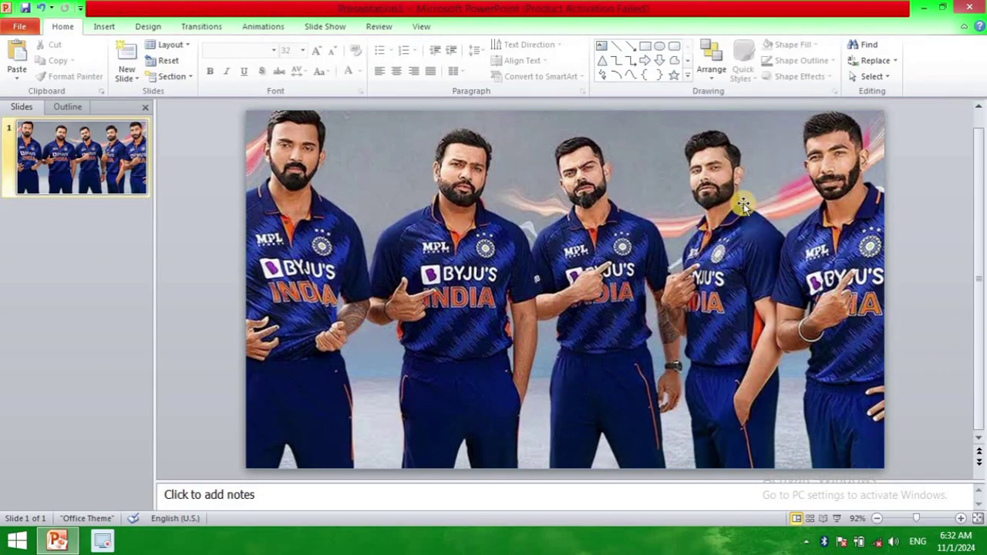
right_click(744, 204)
key("Escape")
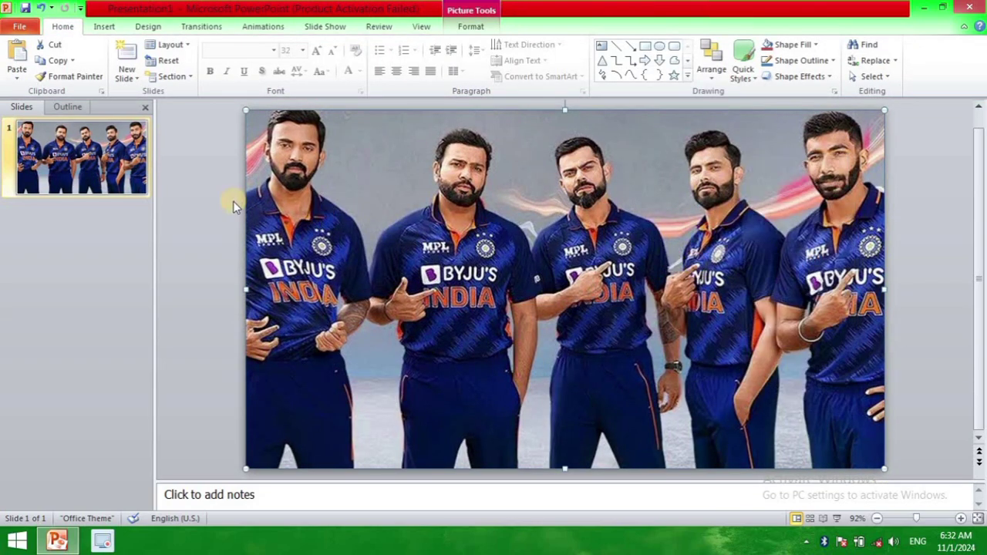
- Duplicate slide 1 containing the full-size team photo
left_click(83, 156)
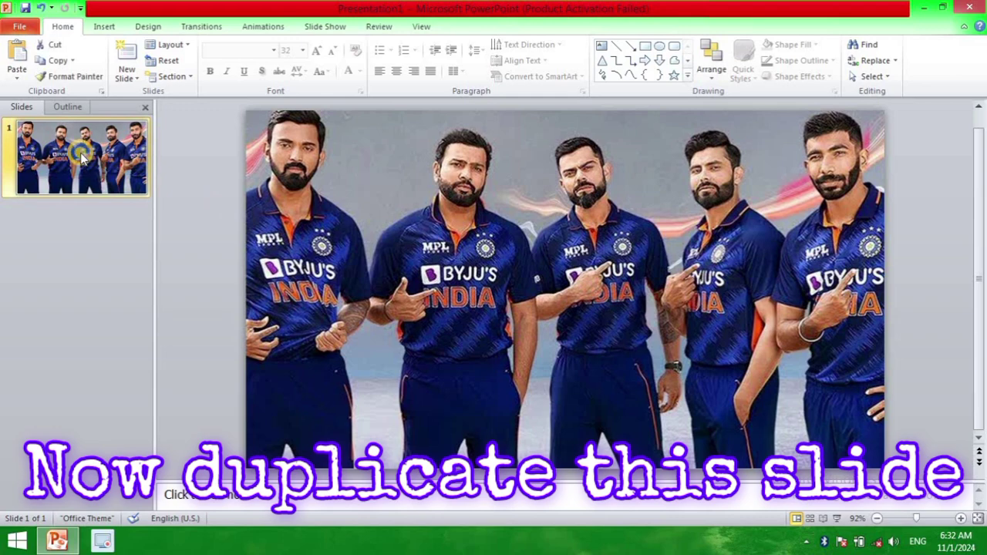
right_click(82, 153)
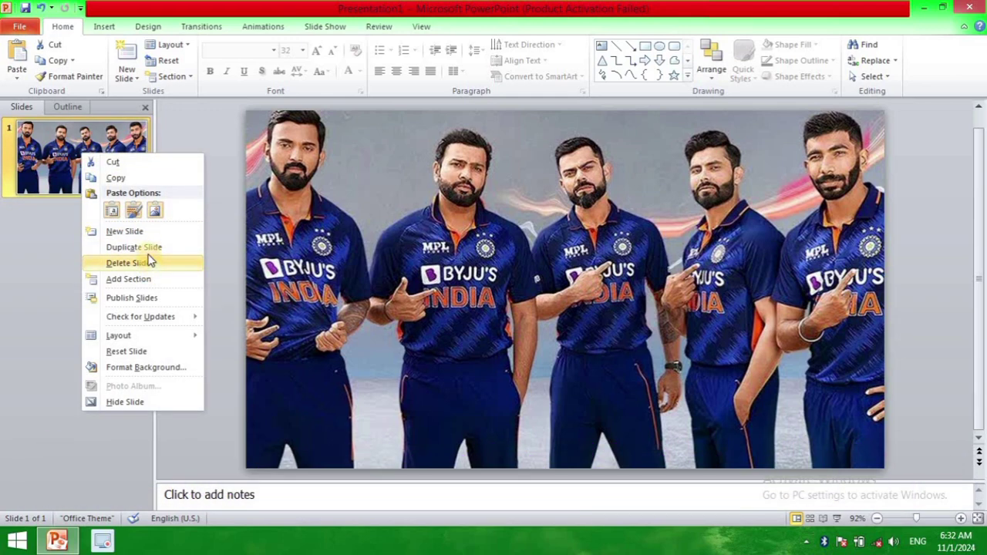
left_click(143, 247)
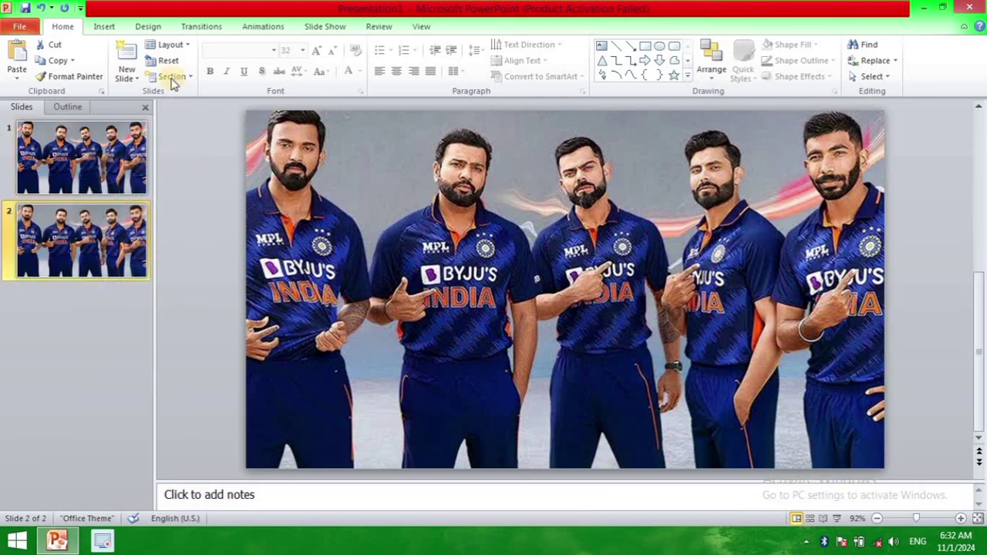
- Draw a donut shape about 4.92" high and 5.08" wide around the second player on slide 2
left_click(104, 26)
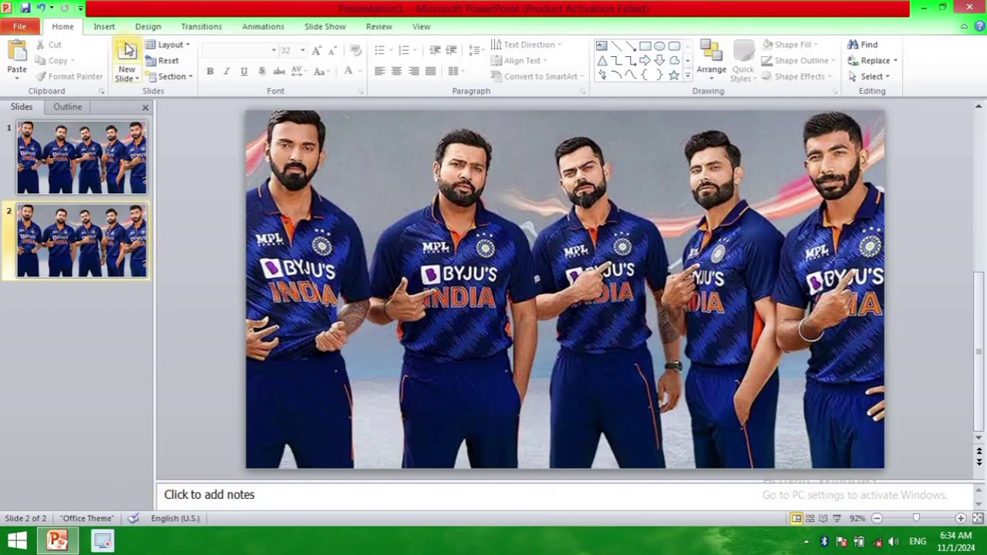
left_click(106, 27)
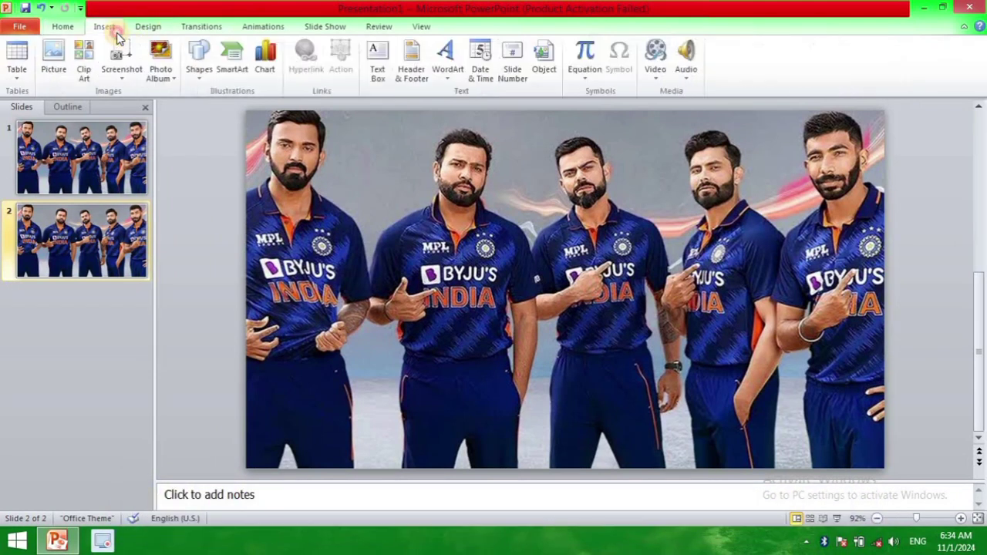
left_click(198, 85)
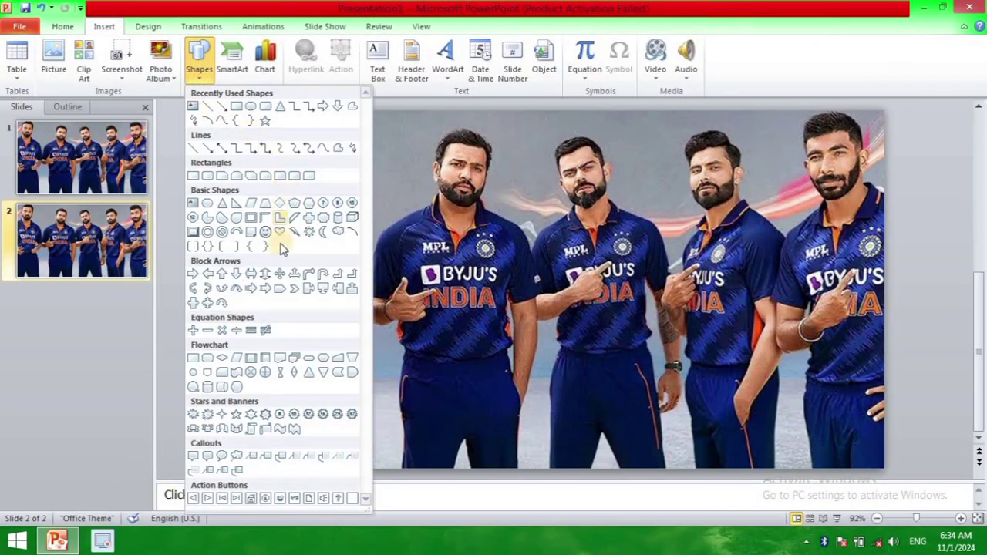
left_click(206, 233)
mouse_move(299, 142)
left_mouse_down()
mouse_move(515, 283)
mouse_move(633, 397)
mouse_move(610, 421)
mouse_move(619, 448)
left_mouse_up()
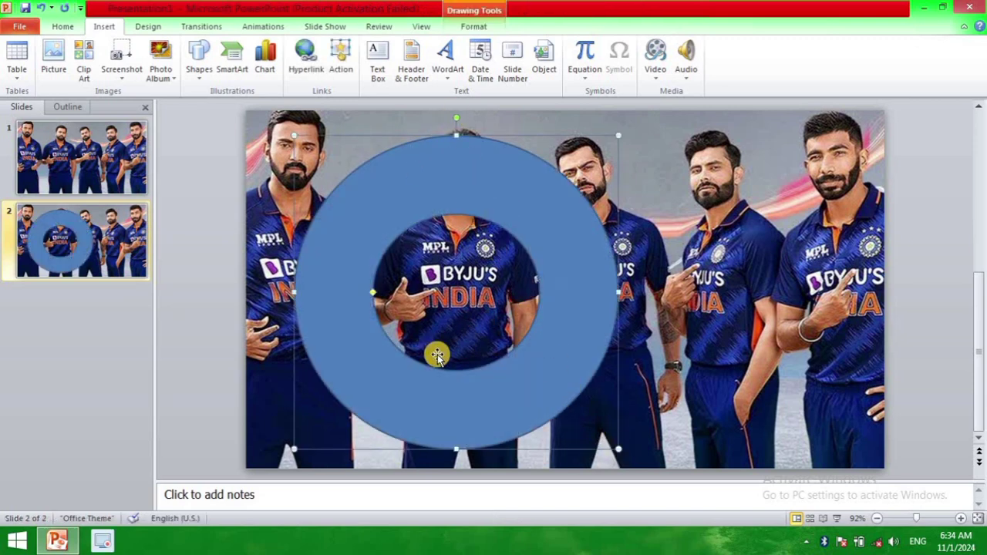
- Open the donut's shape formatting settings and remove its outline
right_click(532, 377)
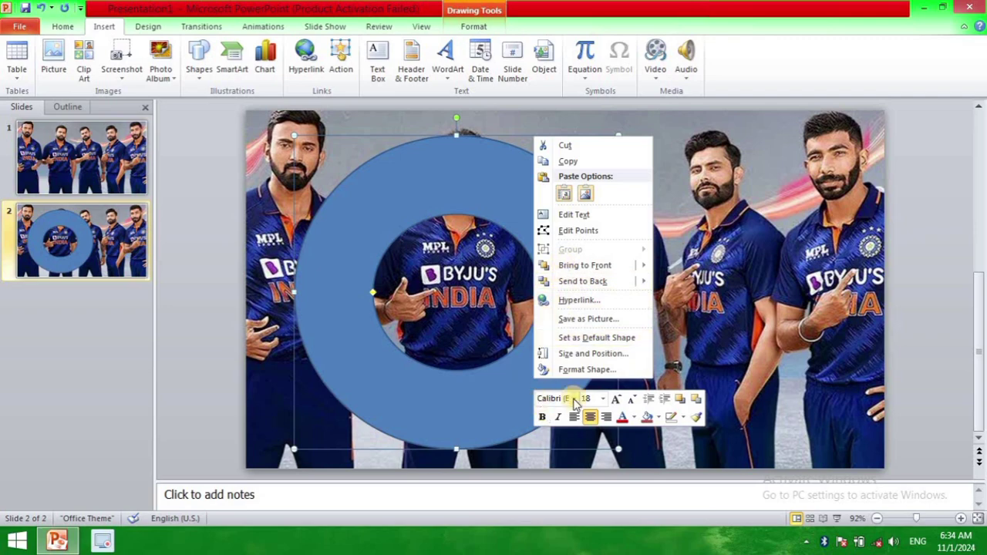
left_click(580, 370)
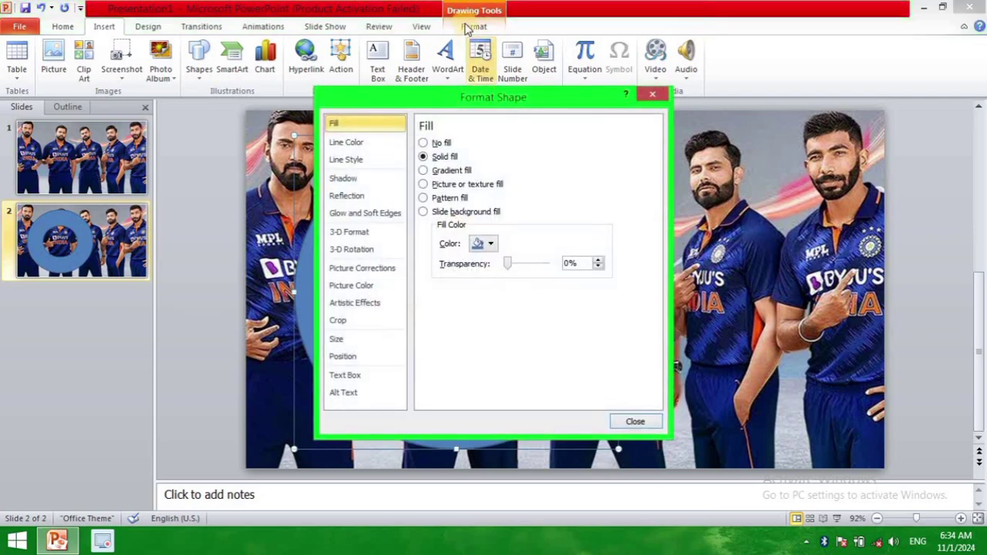
left_click(472, 27)
left_click(541, 61)
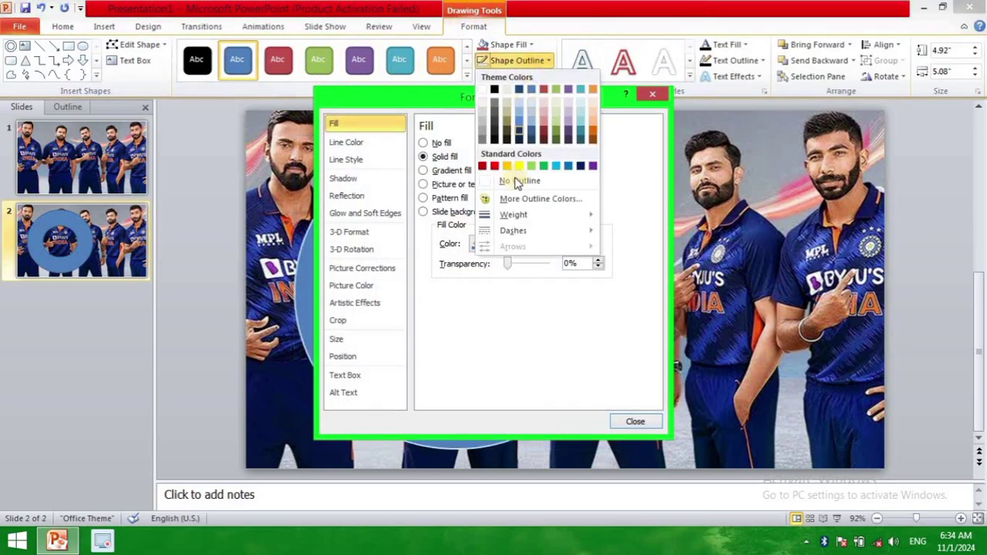
left_click(511, 243)
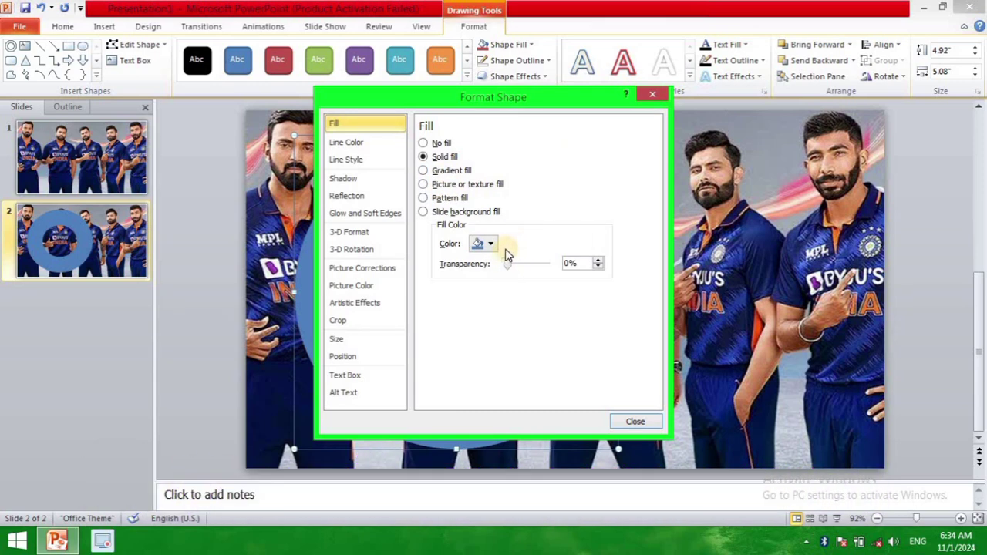
- Give the donut a gray solid fill with 24% transparency
left_click_drag(509, 265, 522, 266)
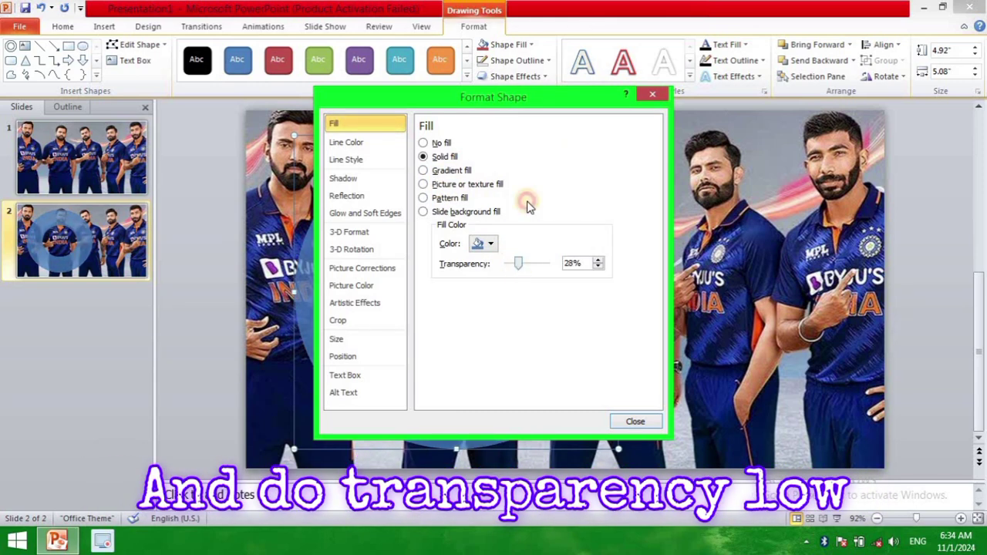
left_click_drag(529, 99, 738, 87)
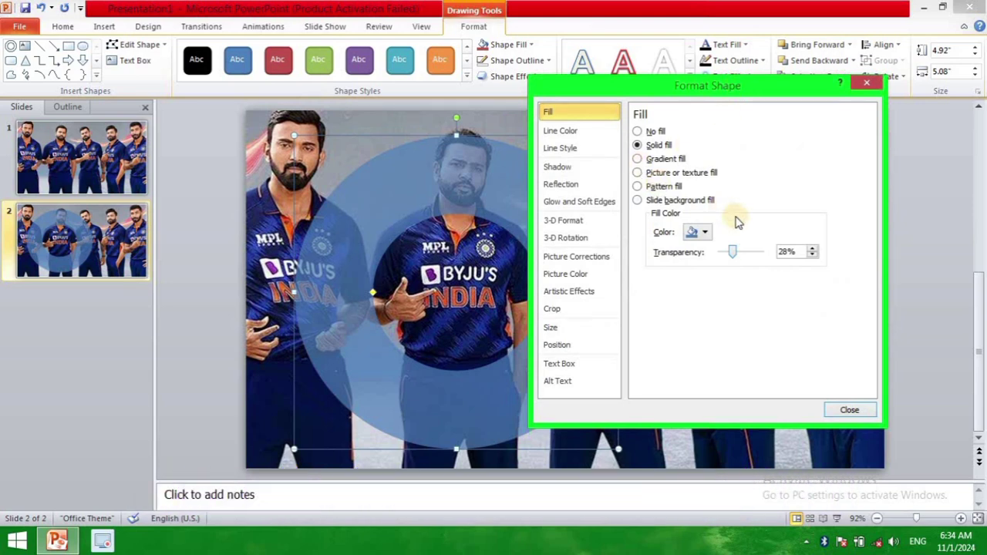
left_click(713, 233)
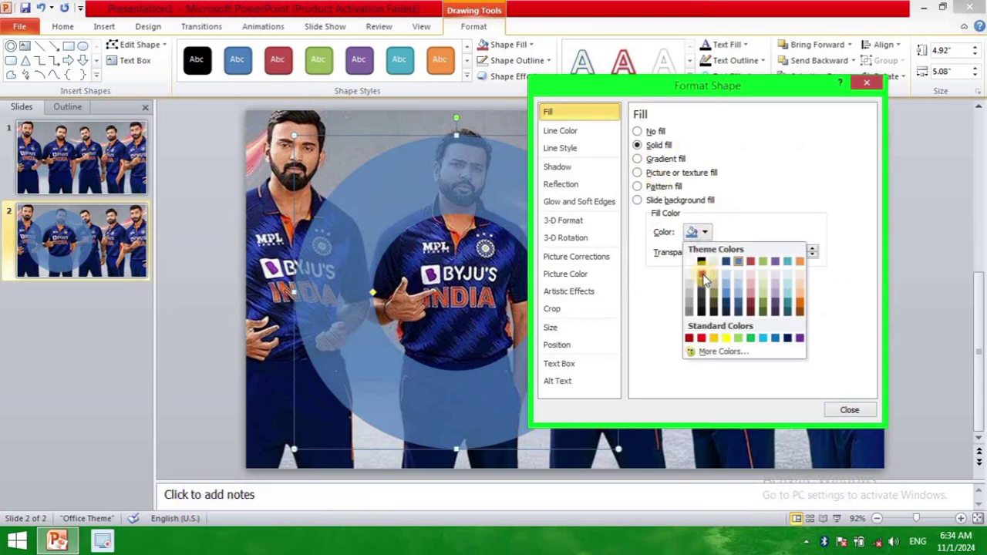
left_click(702, 276)
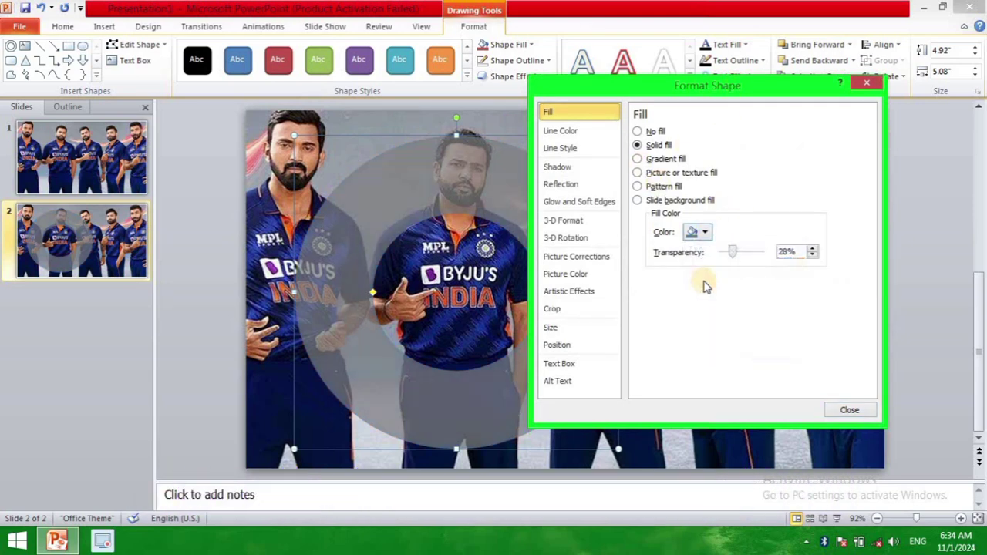
left_click(701, 238)
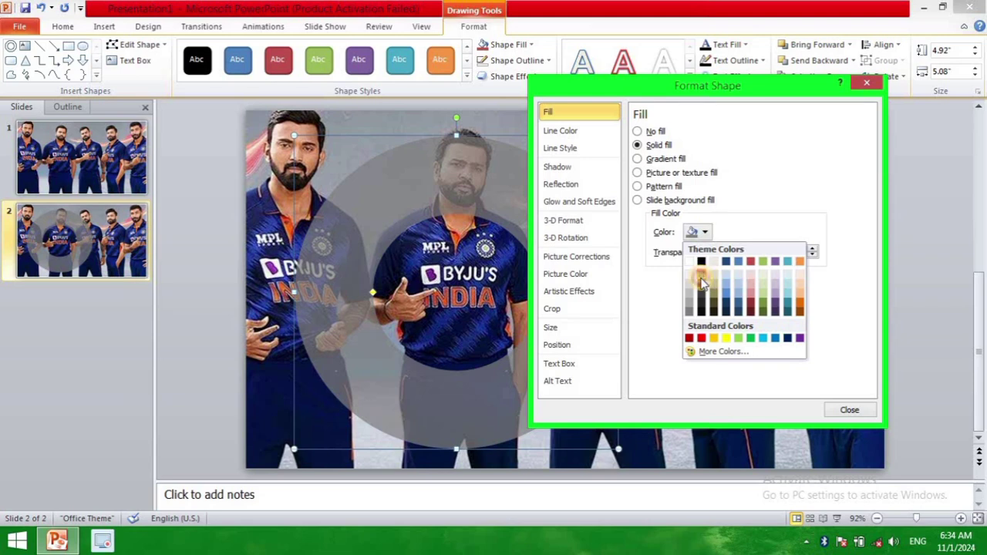
left_click(704, 276)
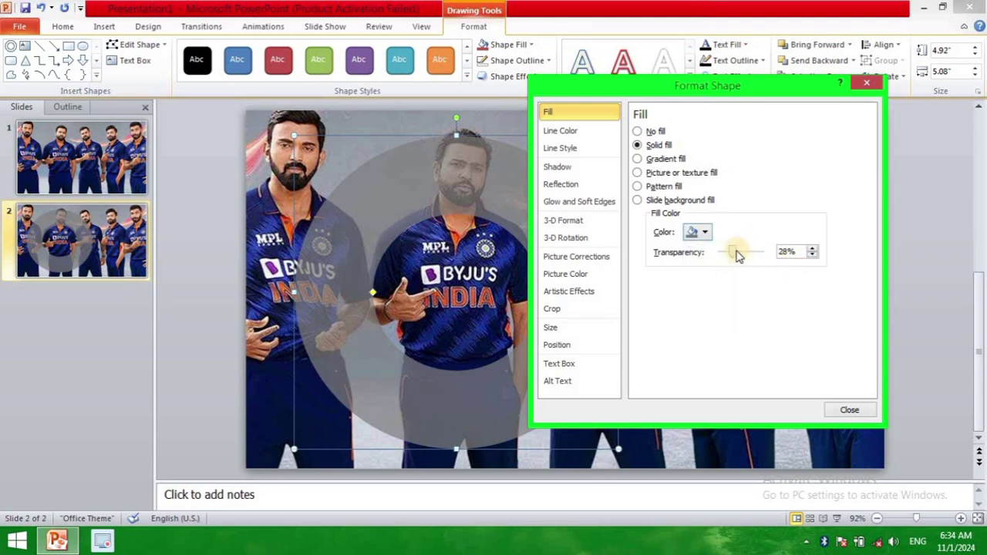
mouse_move(738, 255)
left_mouse_down()
mouse_move(747, 254)
mouse_move(738, 255)
left_mouse_up()
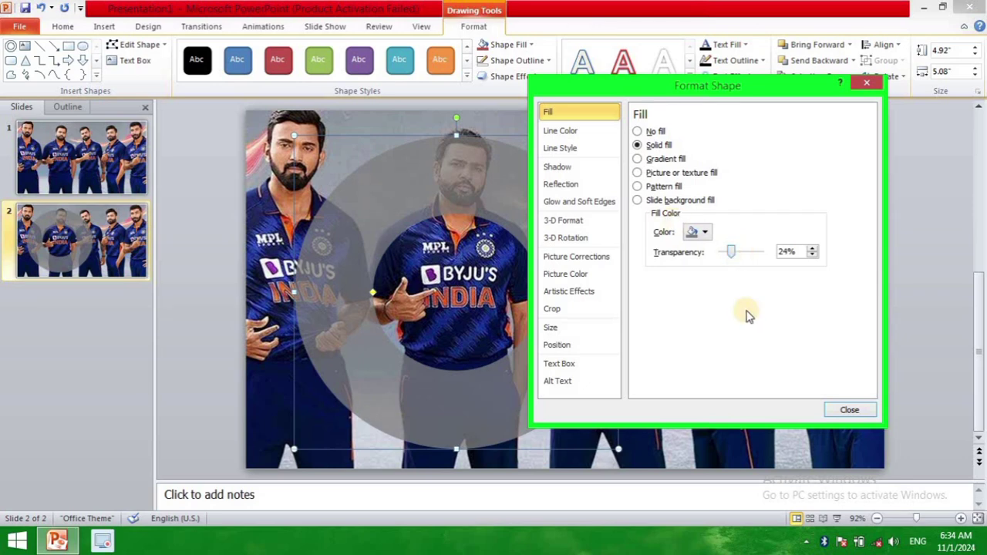
- Change the donut's fill to a darker tan theme color and close the shape formatting settings
left_click(702, 236)
left_click(713, 296)
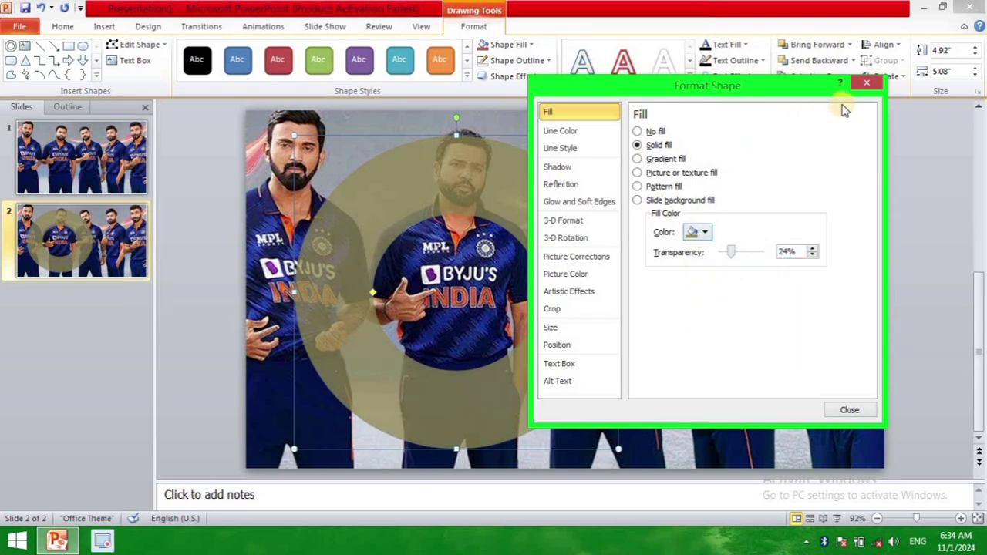
left_click(866, 83)
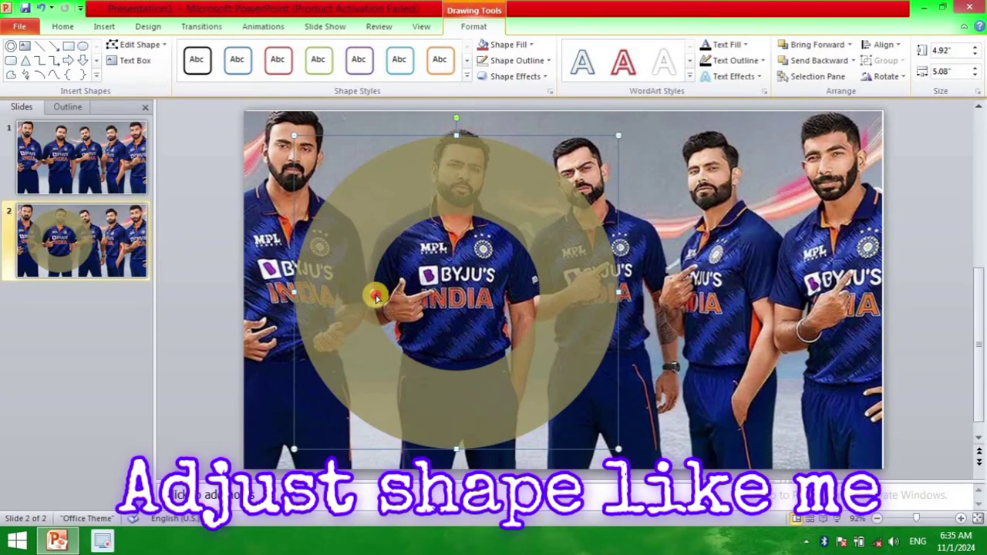
- Shrink the donut's hole and move the shape so the hole frames the second player's face
left_click_drag(375, 296, 401, 292)
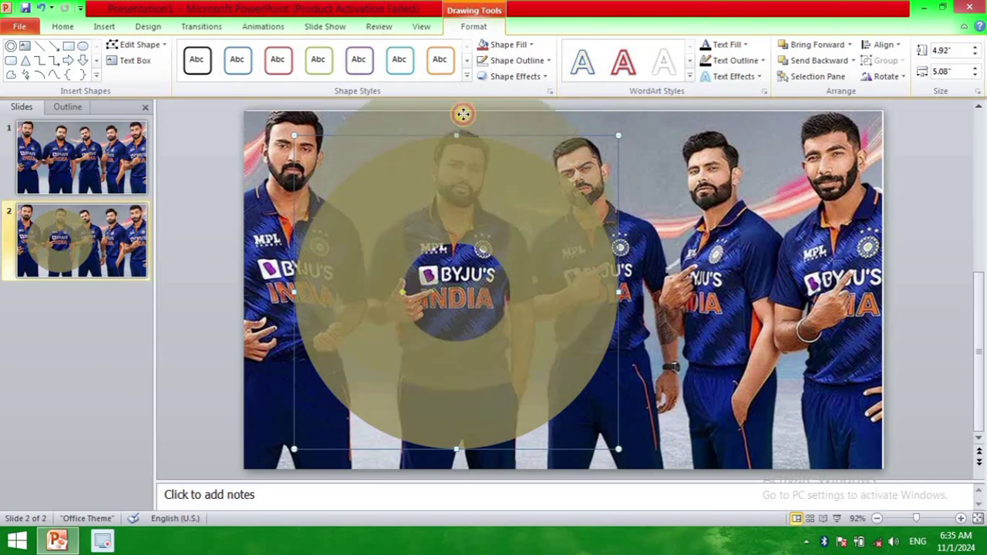
left_click_drag(503, 253, 502, 185)
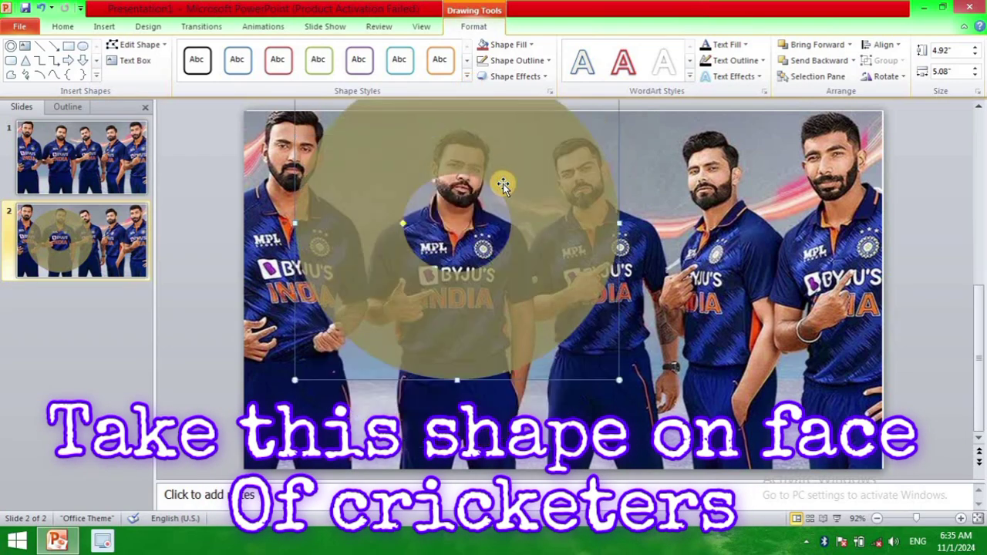
key("Up")
key("Up")
key("Up")
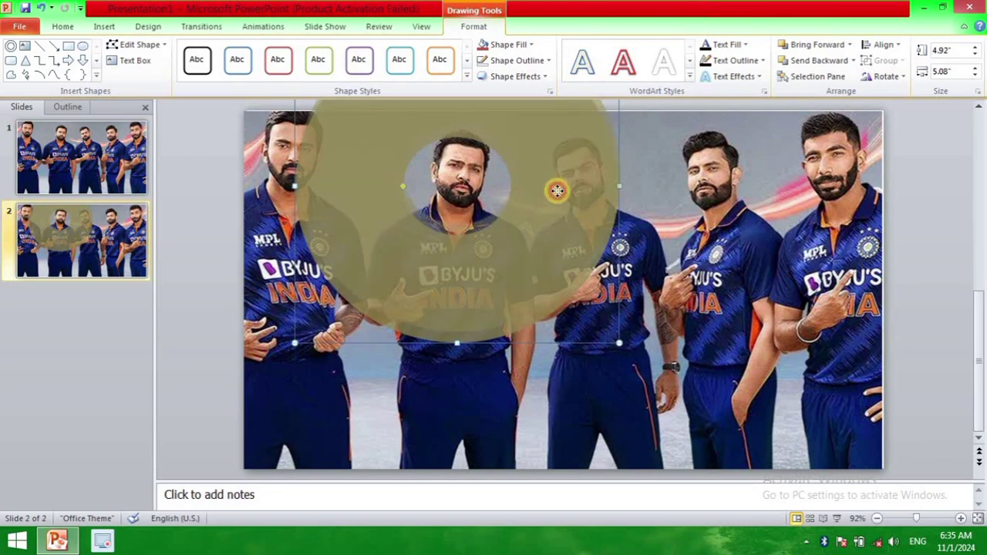
key("Up")
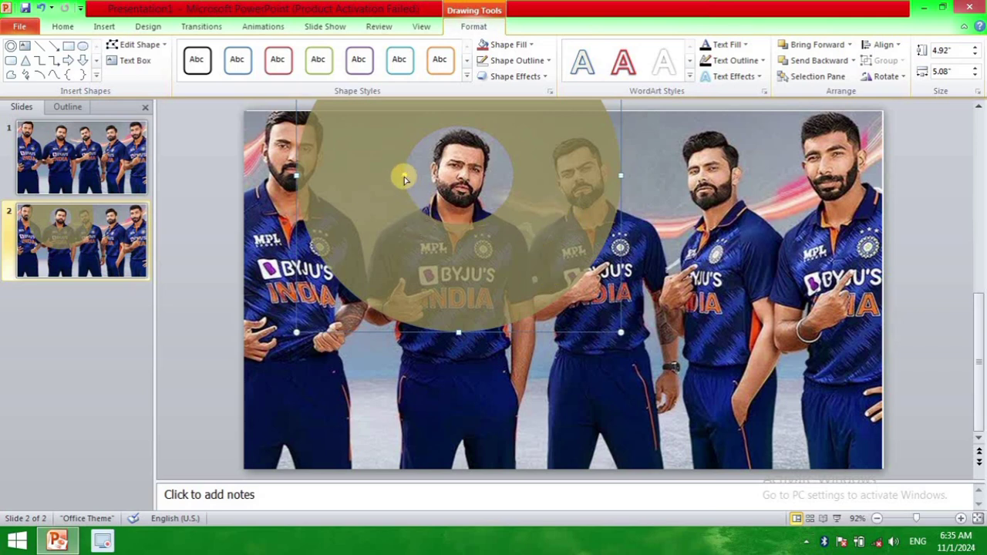
mouse_move(405, 179)
left_mouse_down()
mouse_move(428, 196)
mouse_move(407, 183)
left_mouse_up()
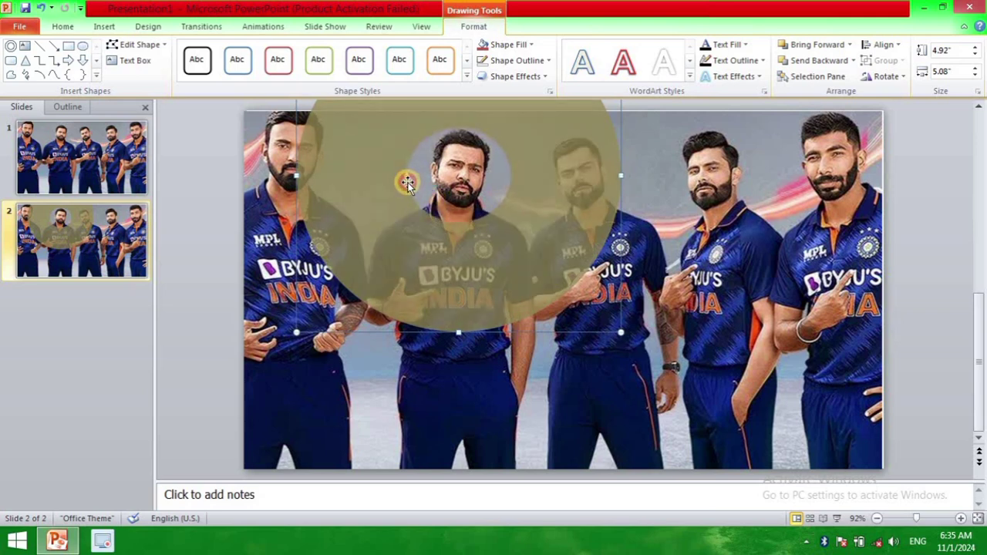
left_click_drag(461, 225, 469, 219)
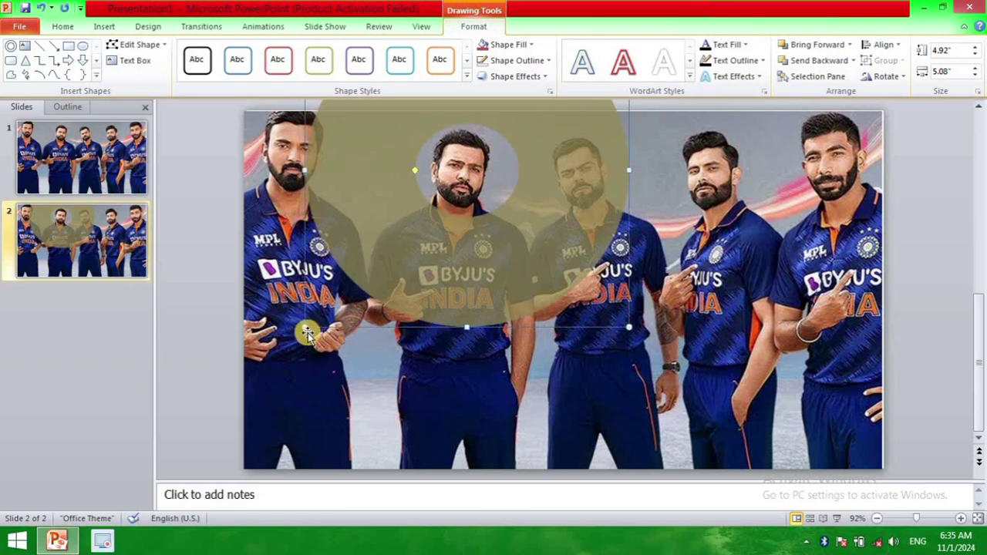
- Enlarge the donut to about 13.33" high and 12.96" wide so its ring extends beyond the slide on all sides
left_click_drag(305, 328, 410, 463)
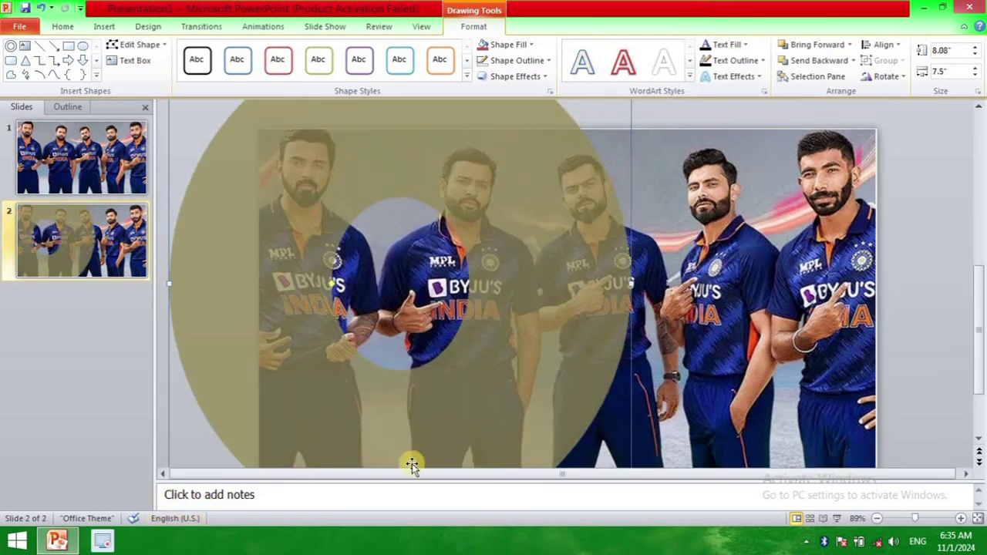
scroll(620, 313, "down", 1)
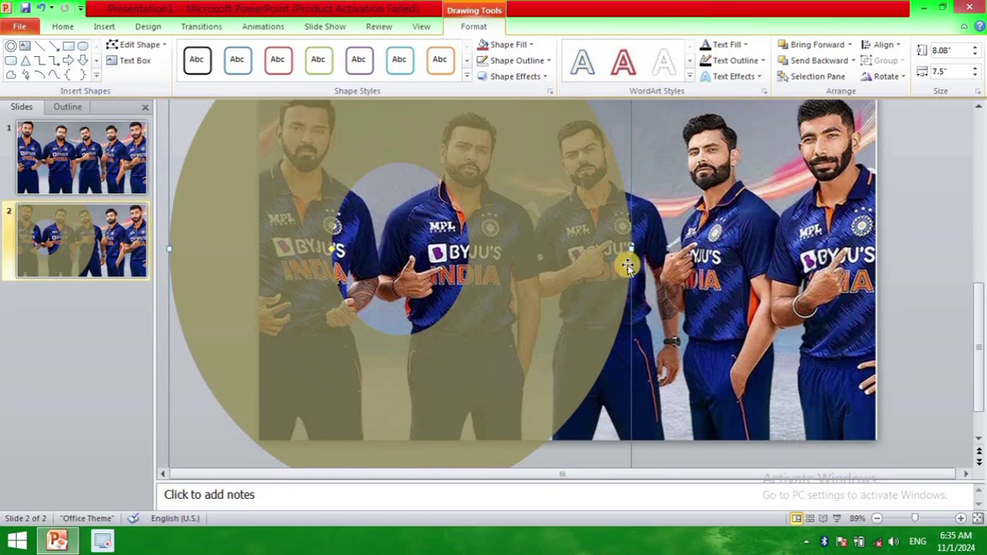
scroll(629, 308, "down", 1)
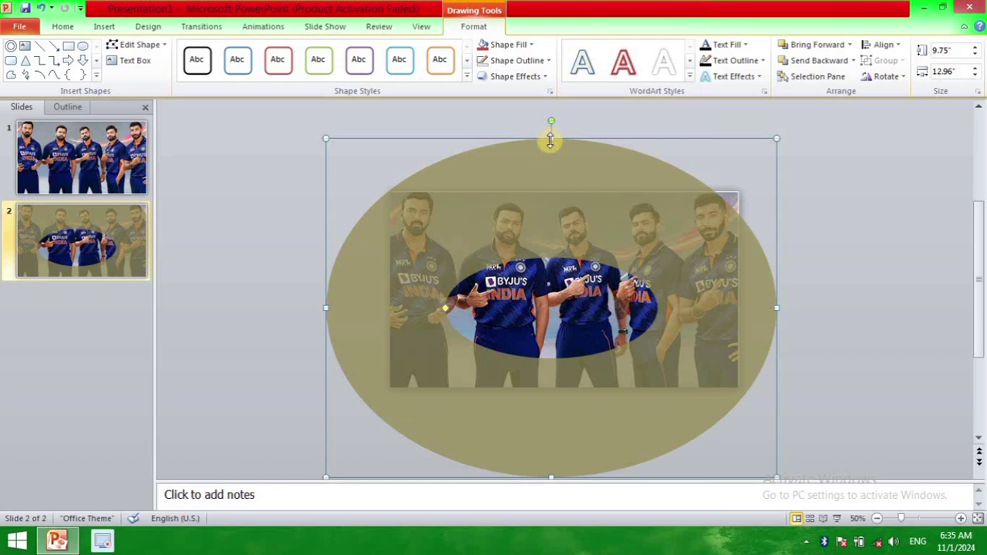
left_click_drag(550, 139, 545, 47)
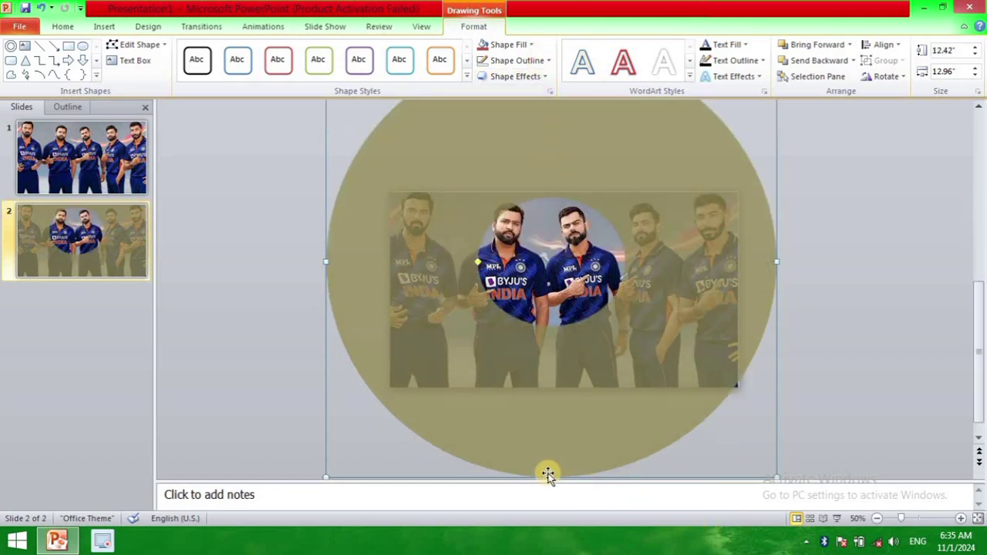
left_click_drag(553, 476, 562, 511)
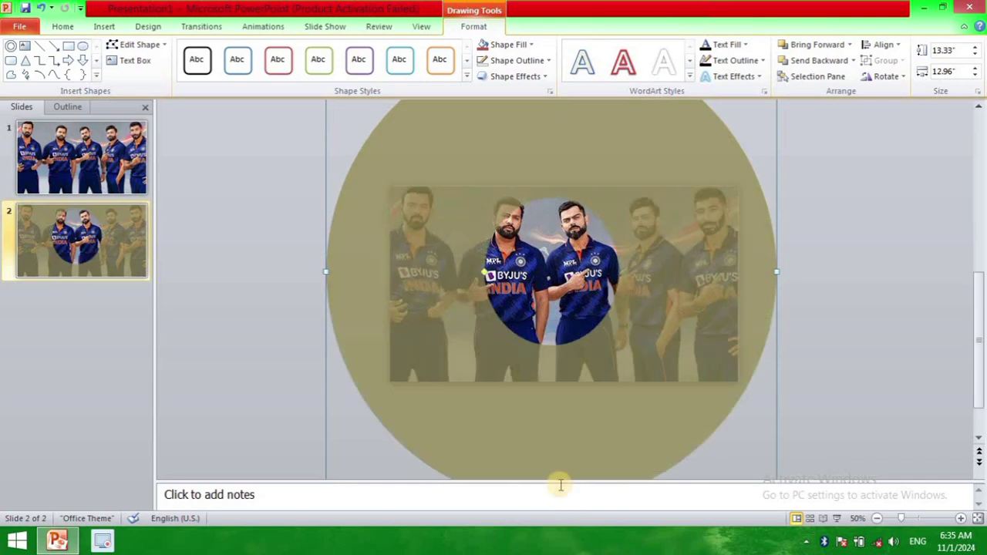
- Enlarge the donut further to about 14.17" high and 14.46" wide
left_click_drag(775, 271, 829, 273)
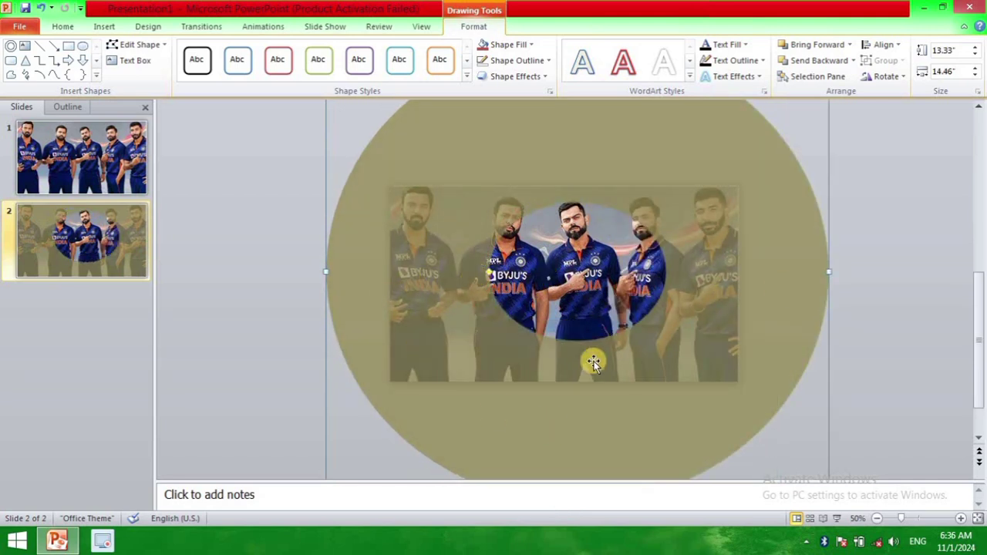
scroll(592, 359, "down", 1)
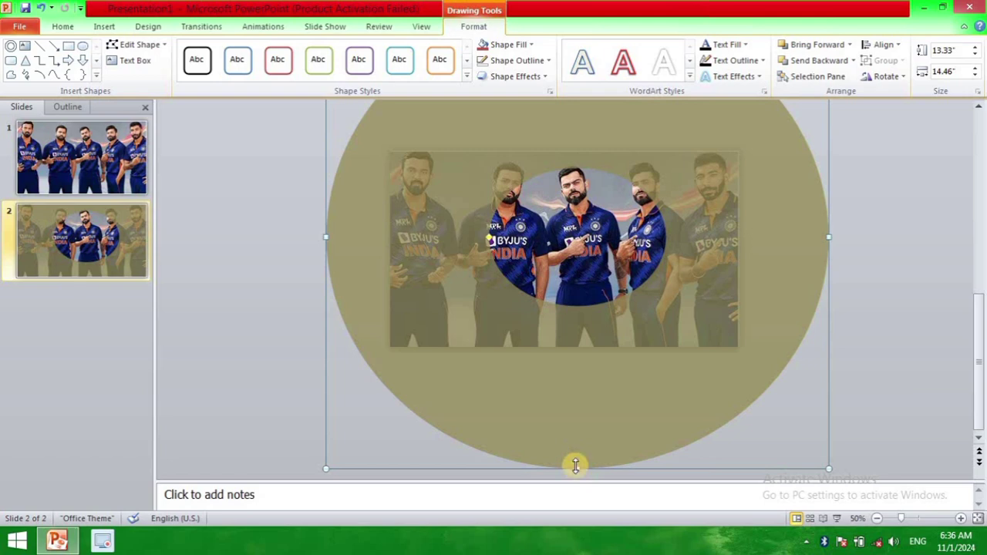
left_click_drag(582, 479, 583, 506)
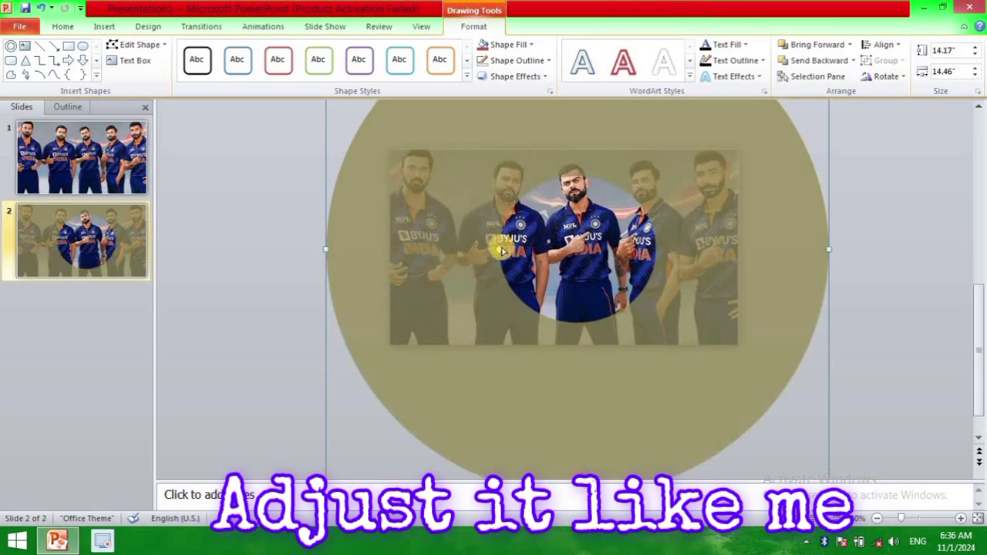
- Shrink the donut's hole to head size and move the shape up so the hole surrounds the middle player's face
left_click_drag(499, 254, 541, 250)
left_click_drag(615, 205, 607, 145)
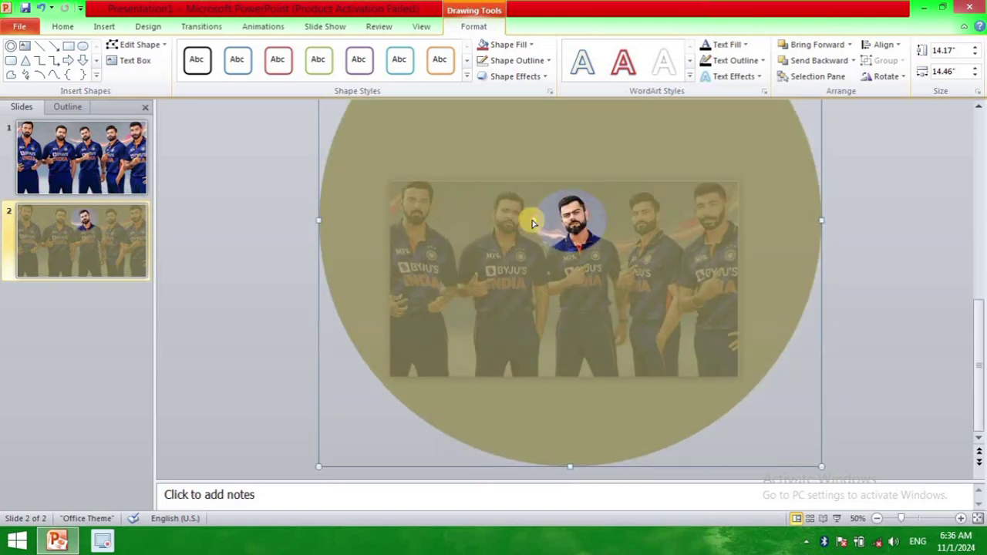
mouse_move(539, 224)
left_mouse_down()
mouse_move(563, 227)
mouse_move(535, 229)
left_mouse_up()
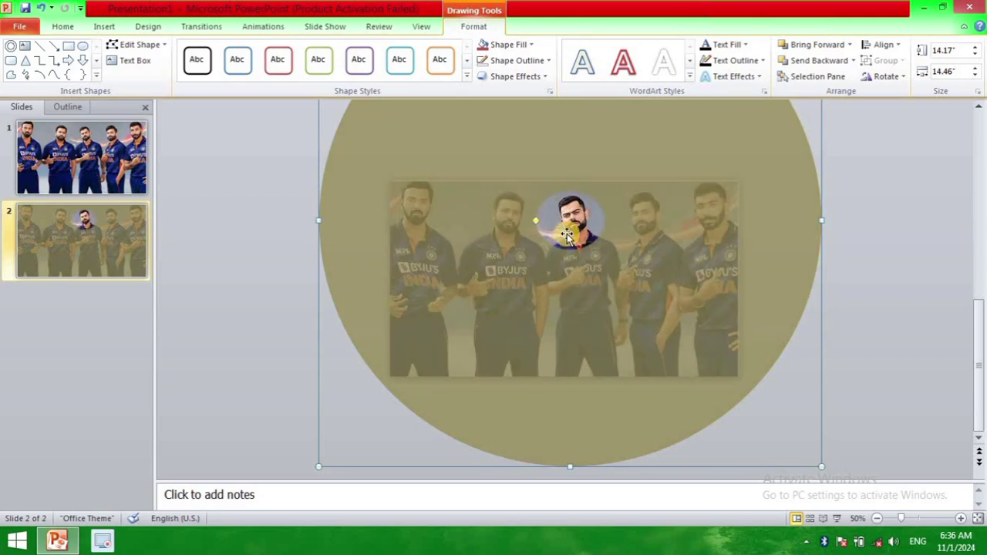
- Nudge the donut to center its hole on the middle player's face and narrow the shape to about 14.25" wide
key("Right")
key("Right")
key("Right")
key("Right")
key("Up")
key("Left")
key("Left")
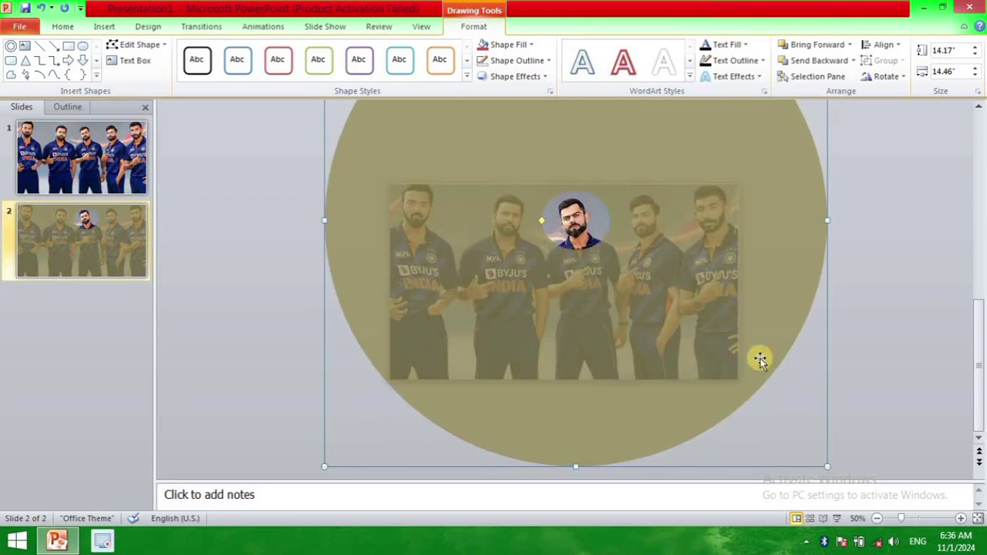
key("Left")
left_click_drag(826, 221, 818, 229)
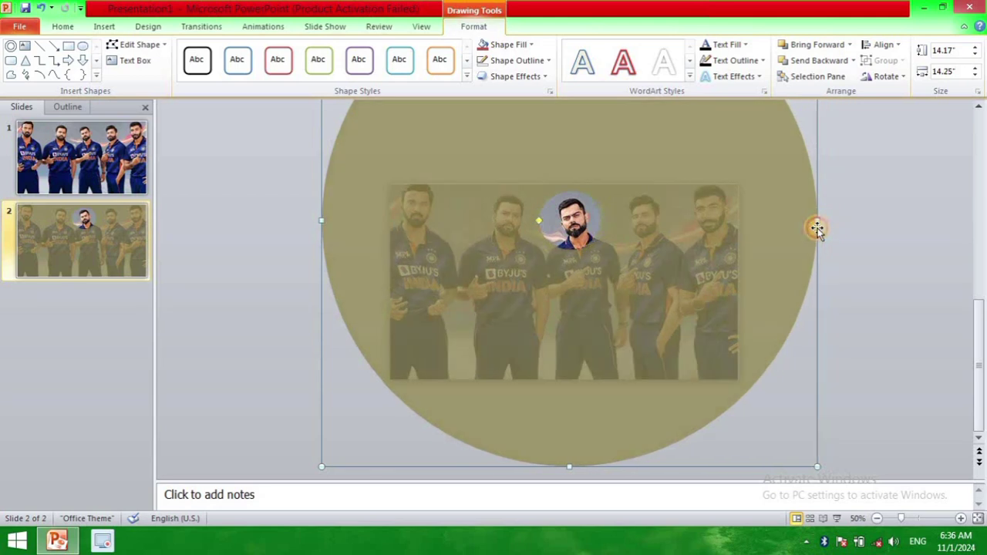
key("Right")
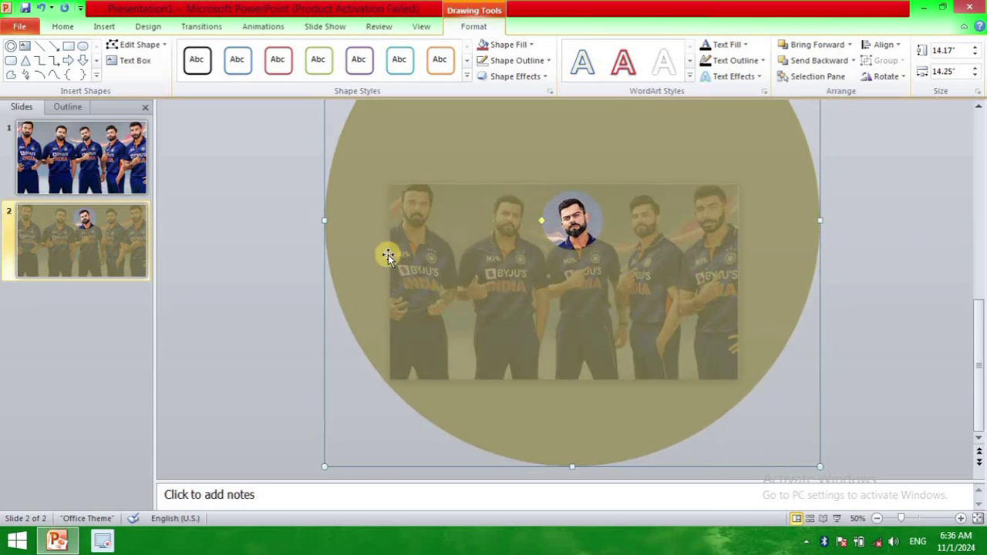
- Insert a WordArt text on slide 2 in the pale white-gray style
left_click(122, 26)
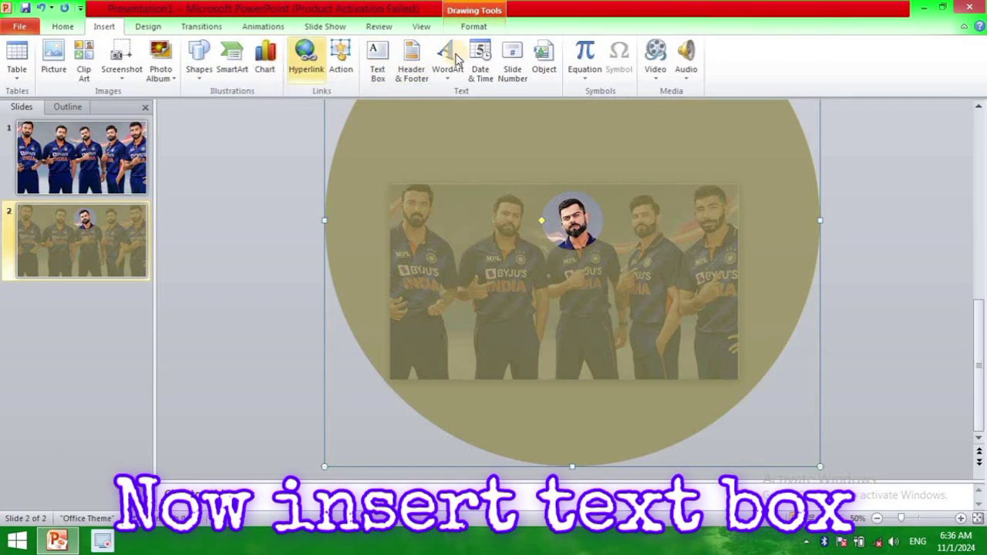
left_click(385, 65)
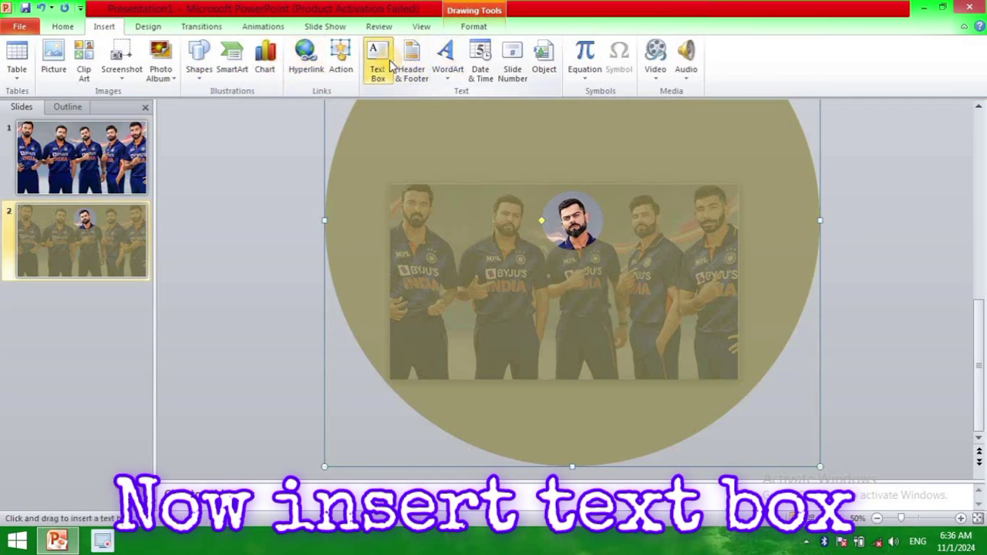
left_click(447, 69)
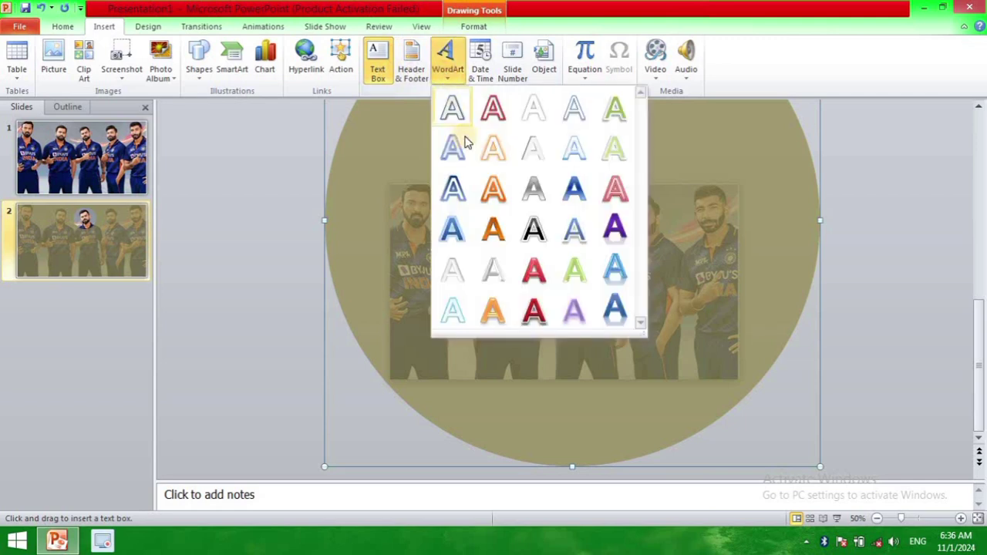
left_click(452, 266)
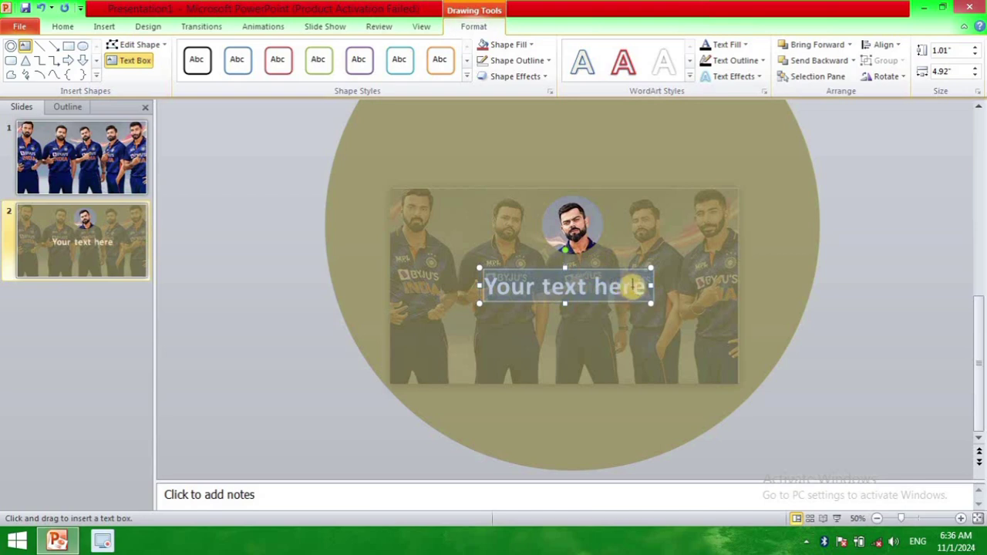
- Replace the WordArt placeholder text with "VIRAT KOHLI"
left_click(644, 293)
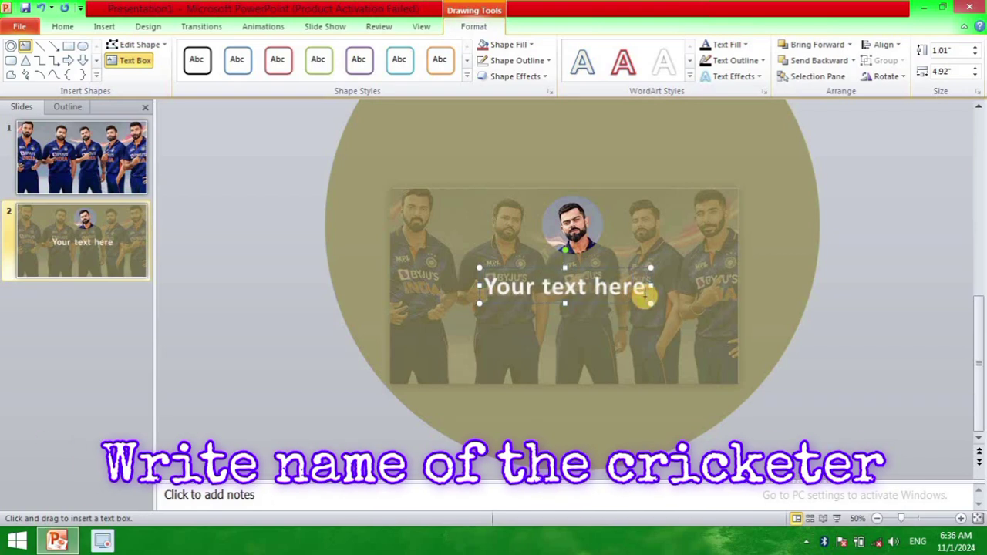
key("BackSpace")
key("BackSpace")
key("BackSpace")
key("BackSpace")
key("BackSpace")
key("BackSpace")
key("BackSpace")
key("BackSpace")
key("BackSpace")
key("BackSpace")
key("BackSpace")
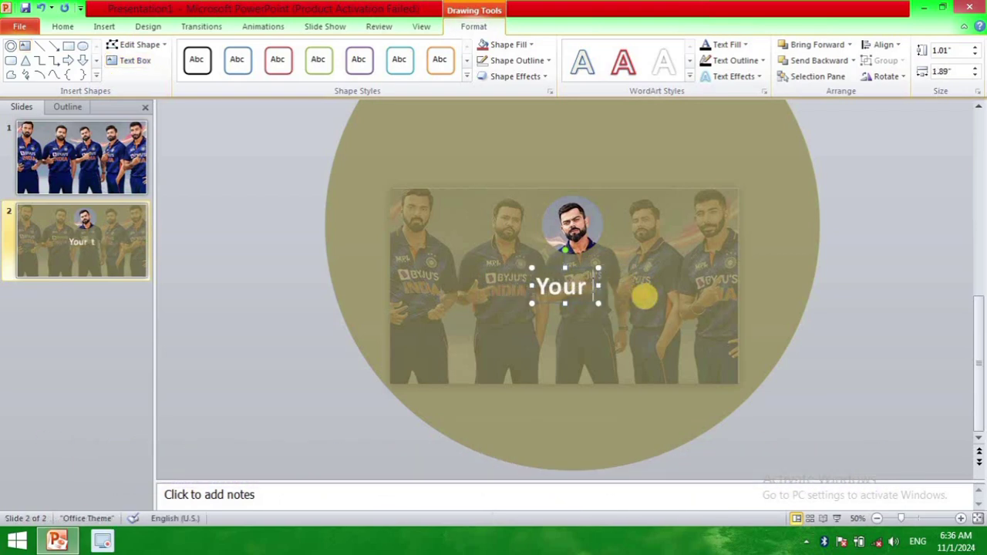
key("BackSpace")
key("BackSpace")
key("BackSpace")
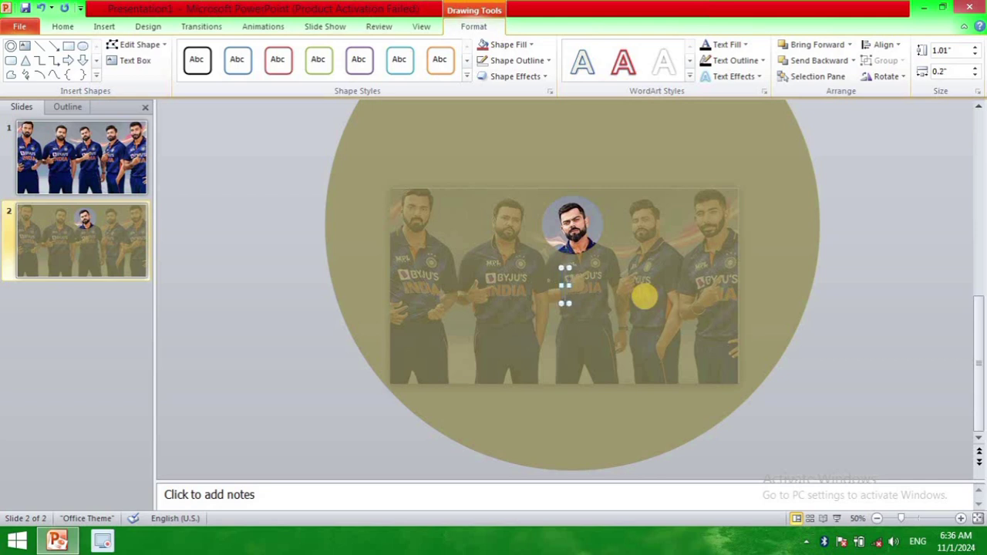
type("VIRAT")
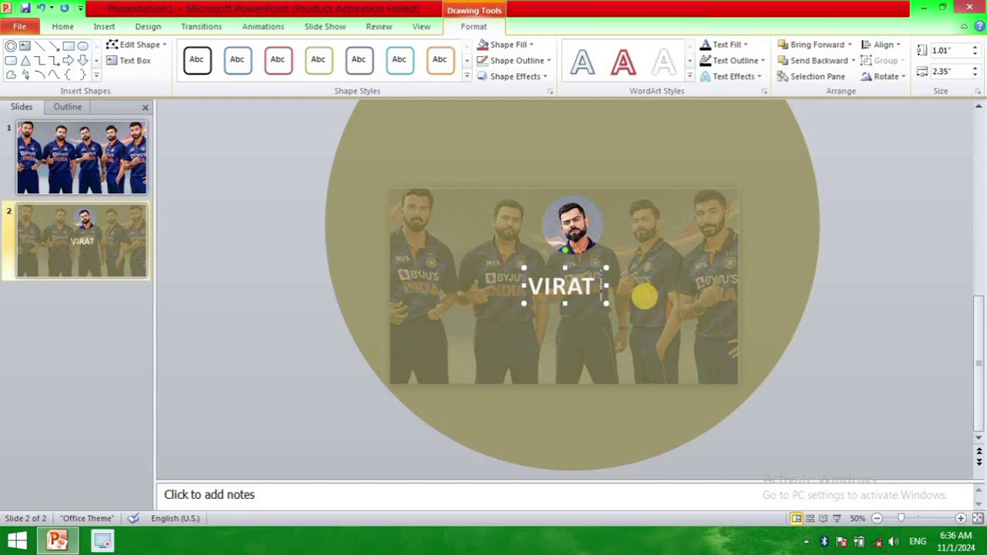
type(" KOHLI")
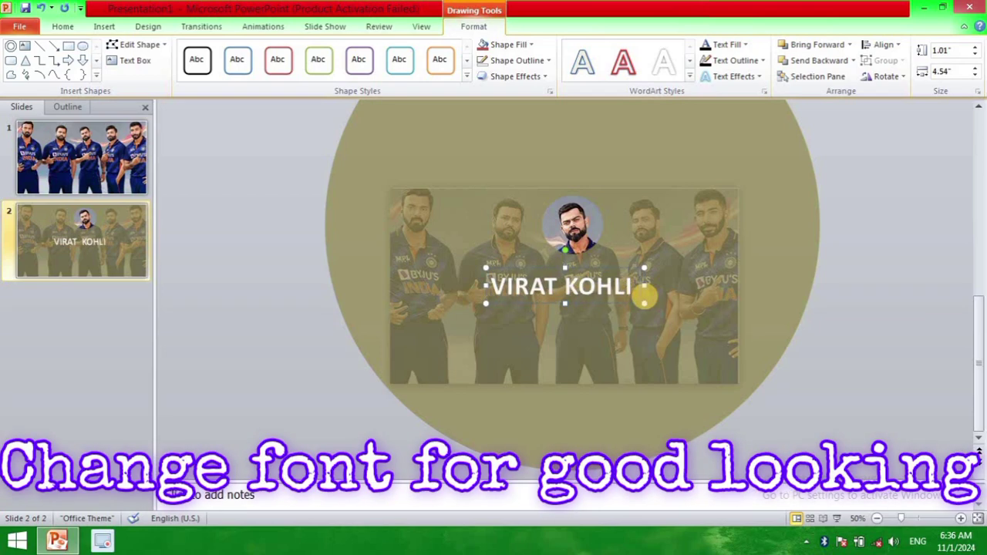
key("Return")
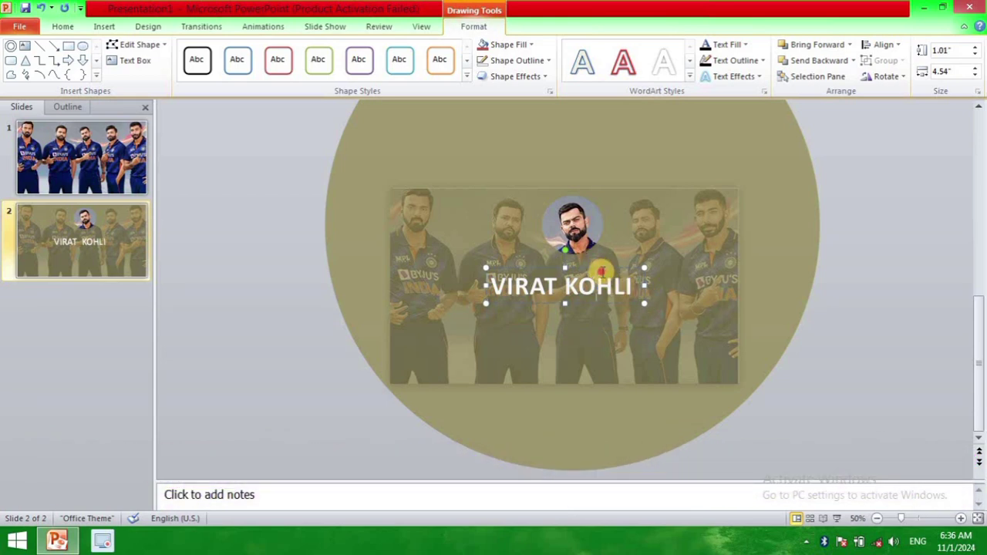
- Change the font of the "VIRAT KOHLI" WordArt to Action Force
left_click(611, 265)
left_click(63, 26)
left_click(274, 49)
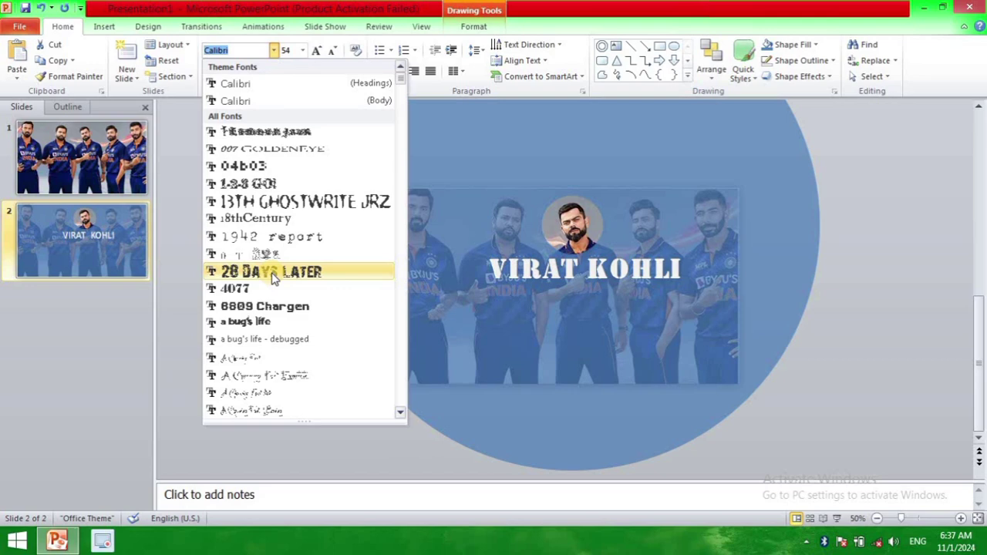
scroll(278, 276, "down", 2)
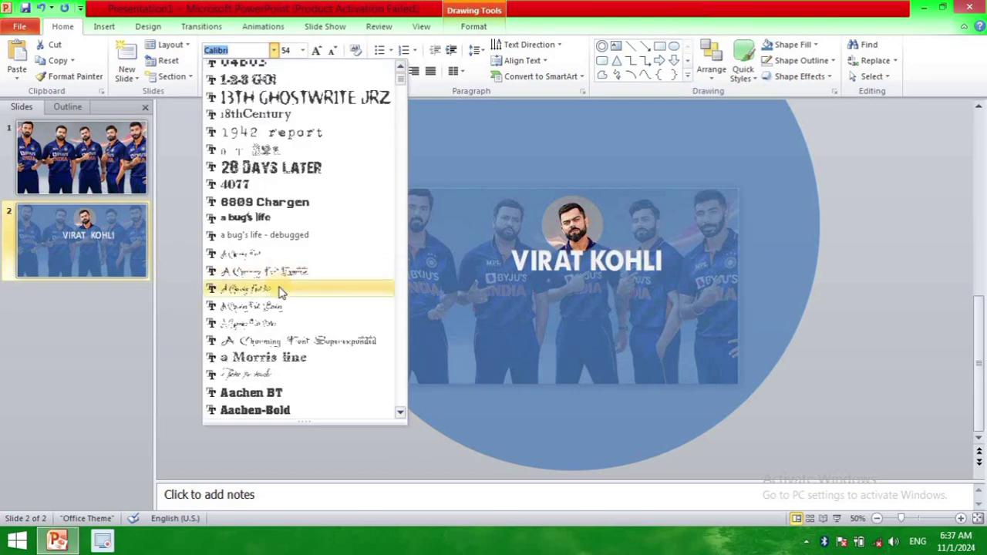
scroll(279, 289, "down", 3)
scroll(279, 300, "down", 2)
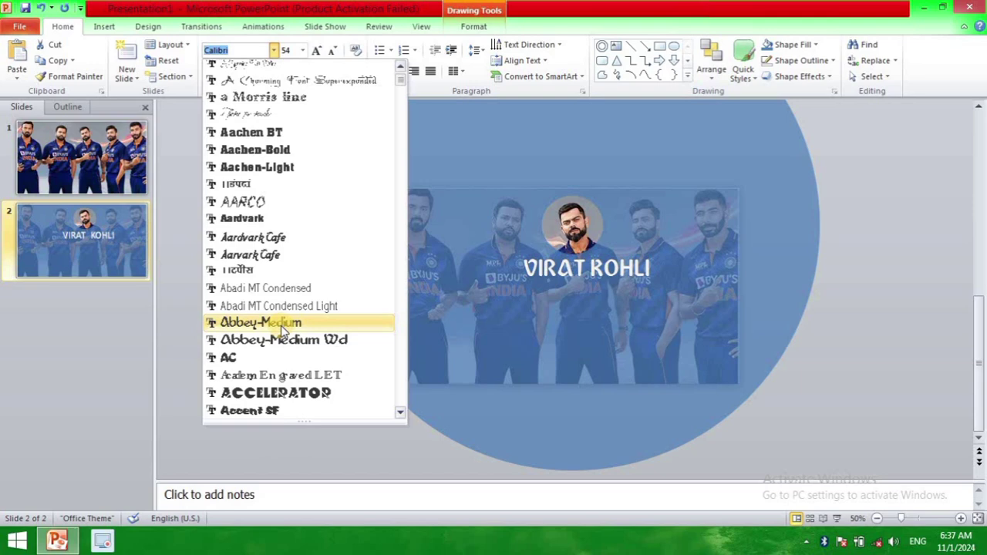
scroll(282, 330, "down", 3)
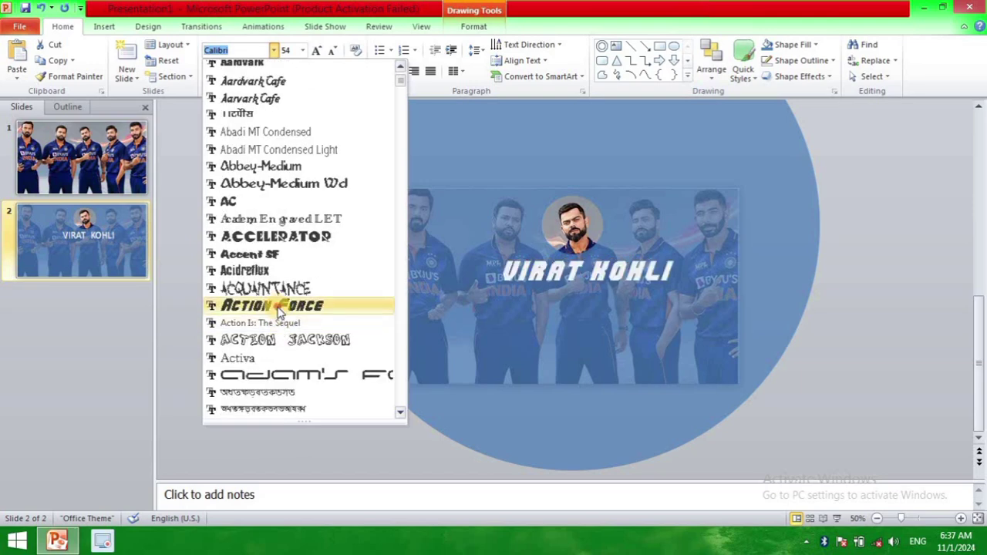
left_click(275, 307)
- Give the "VIRAT KOHLI" text a dark theme-color outline and shift it slightly left beneath the highlighted face
left_click(577, 309)
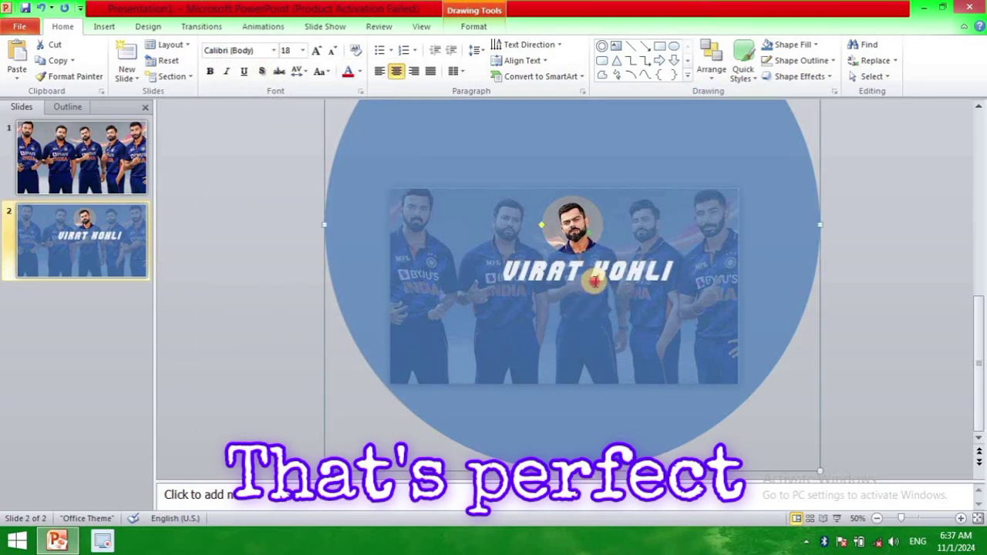
left_click(620, 266)
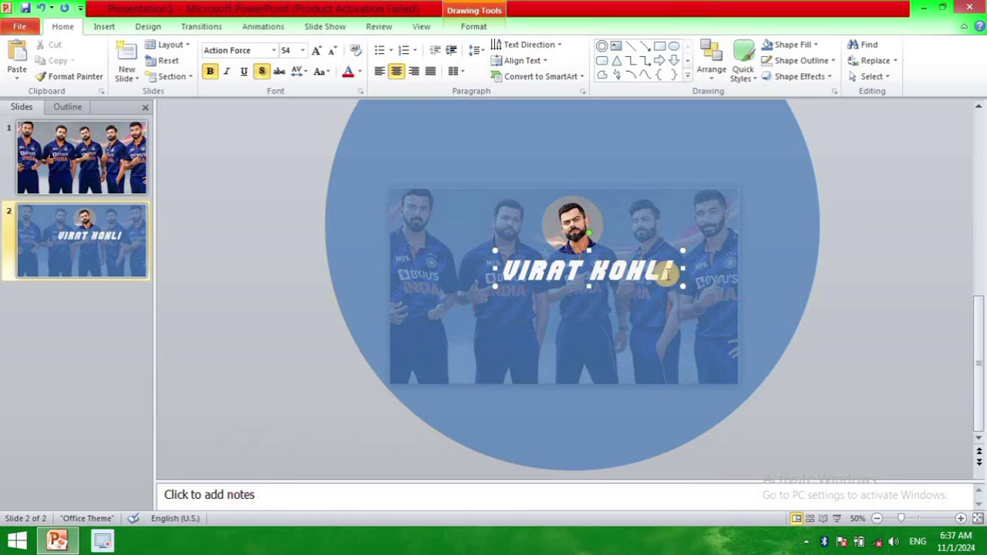
left_click(554, 252)
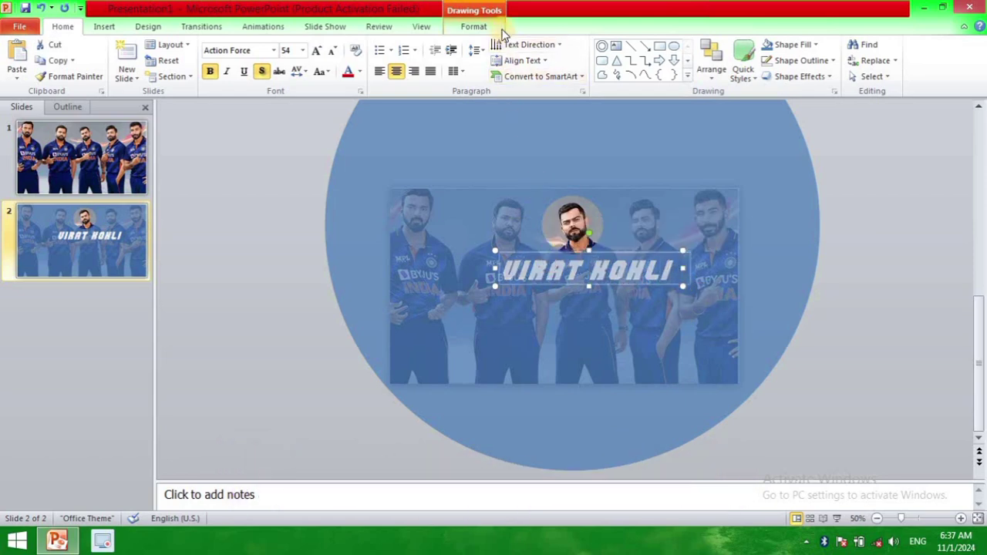
left_click(473, 26)
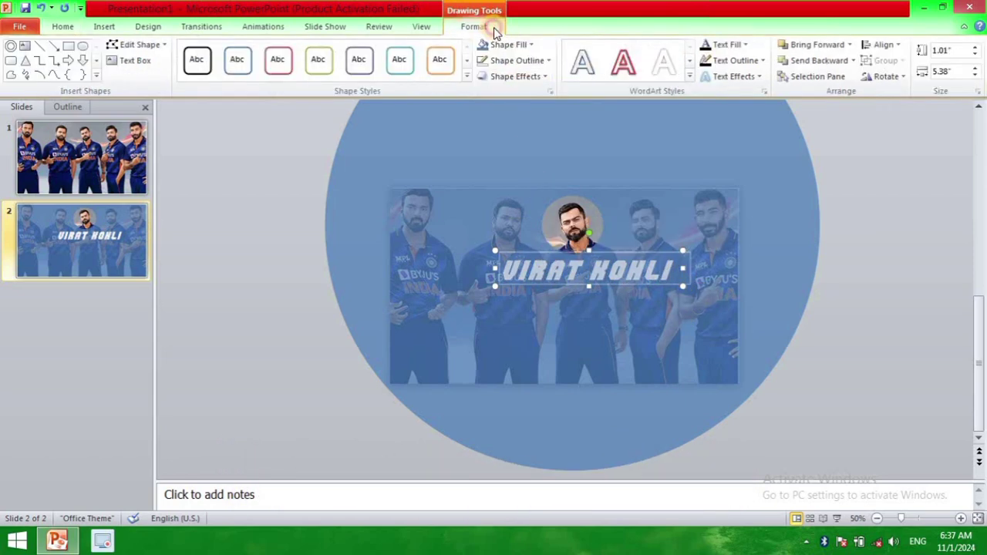
left_click(728, 62)
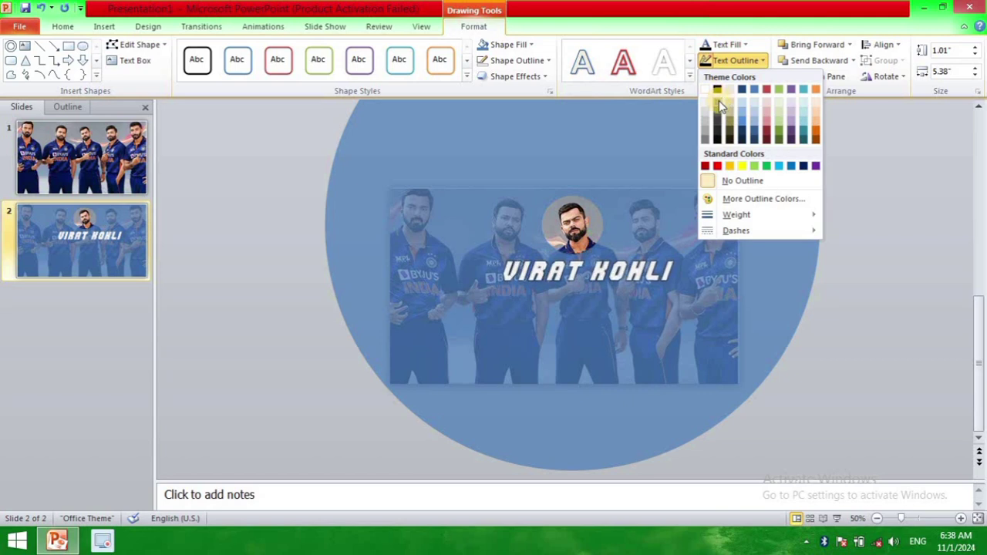
left_click(718, 101)
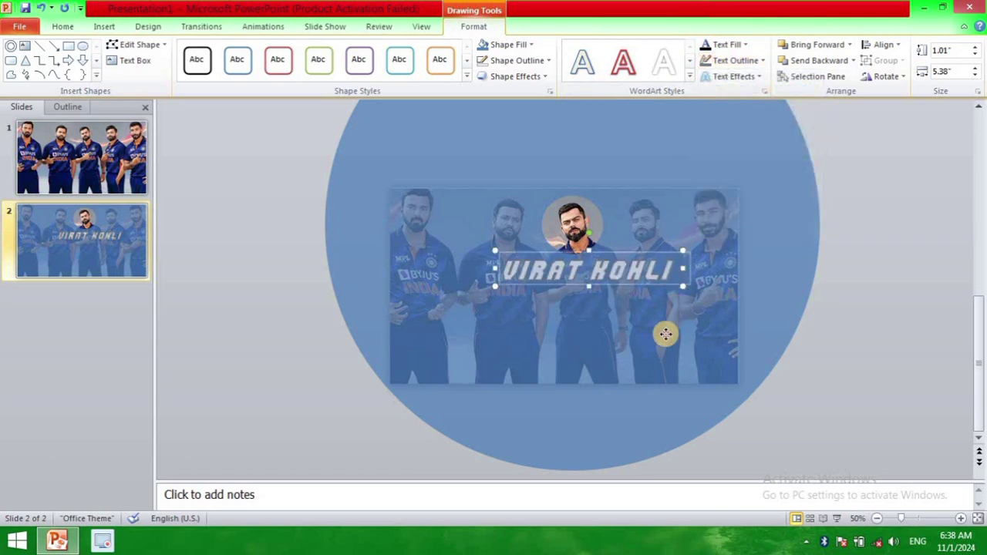
left_click(654, 270)
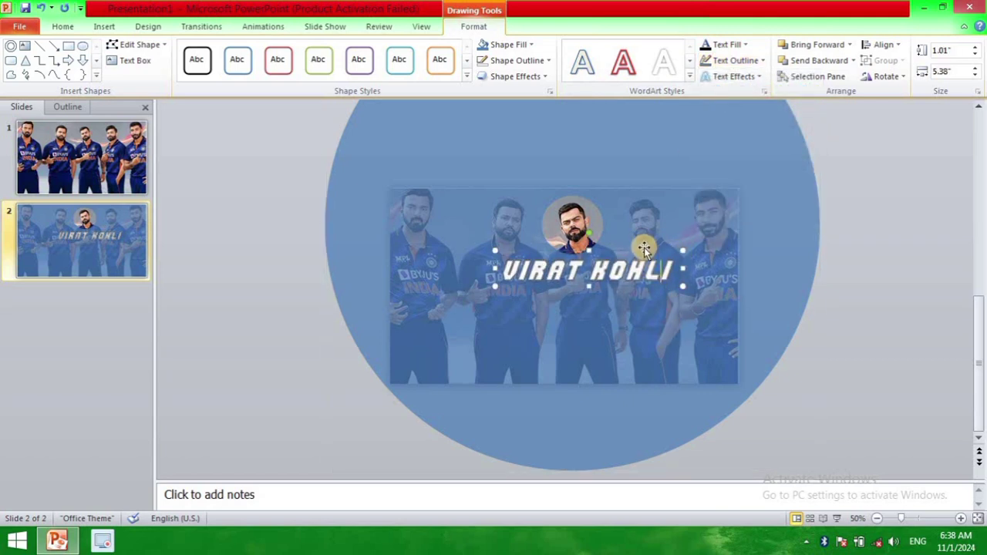
mouse_move(644, 248)
left_mouse_down()
mouse_move(637, 230)
mouse_move(652, 248)
mouse_move(636, 248)
left_mouse_up()
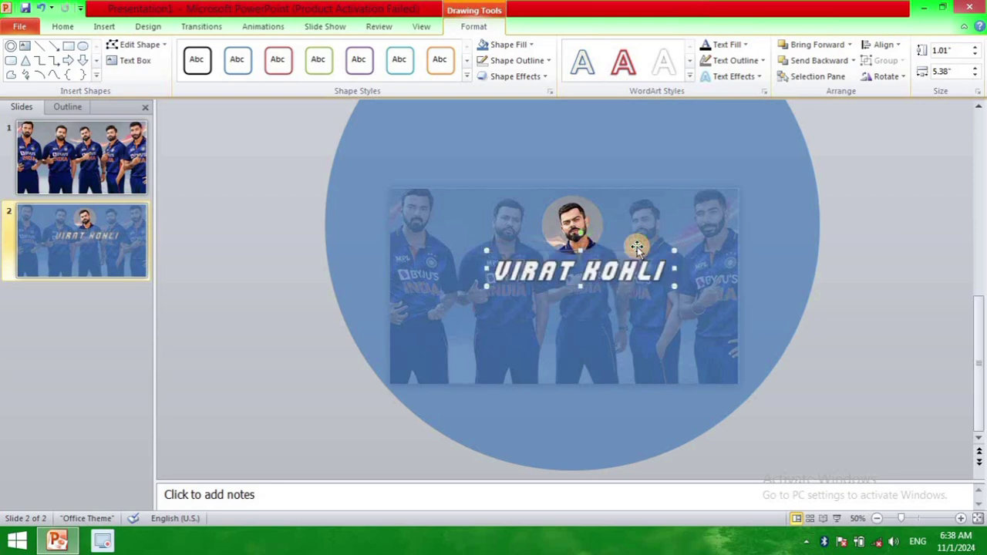
- Animate the "VIRAT KOHLI" text with a Fly In entrance in the From Bottom-Left direction
left_click(260, 28)
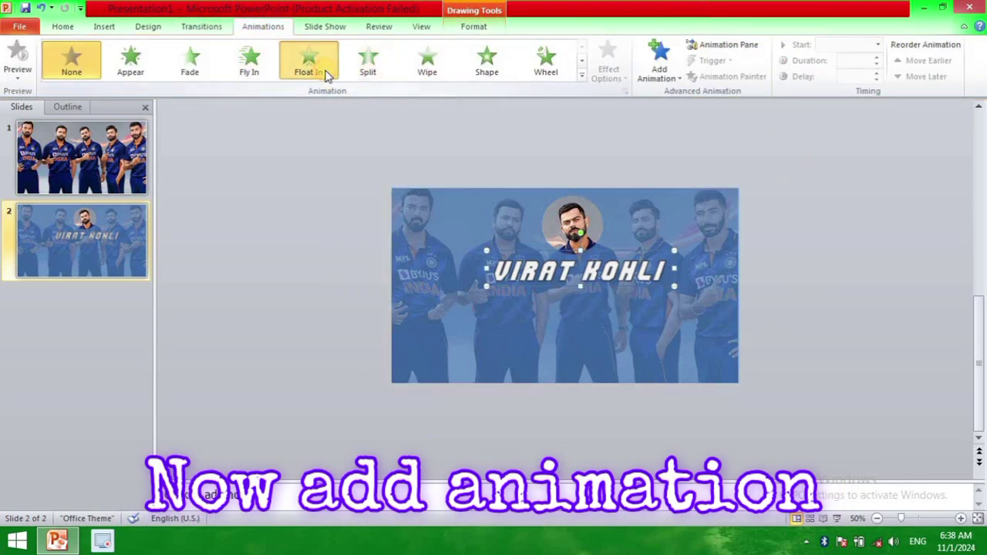
left_click(326, 74)
left_click(268, 67)
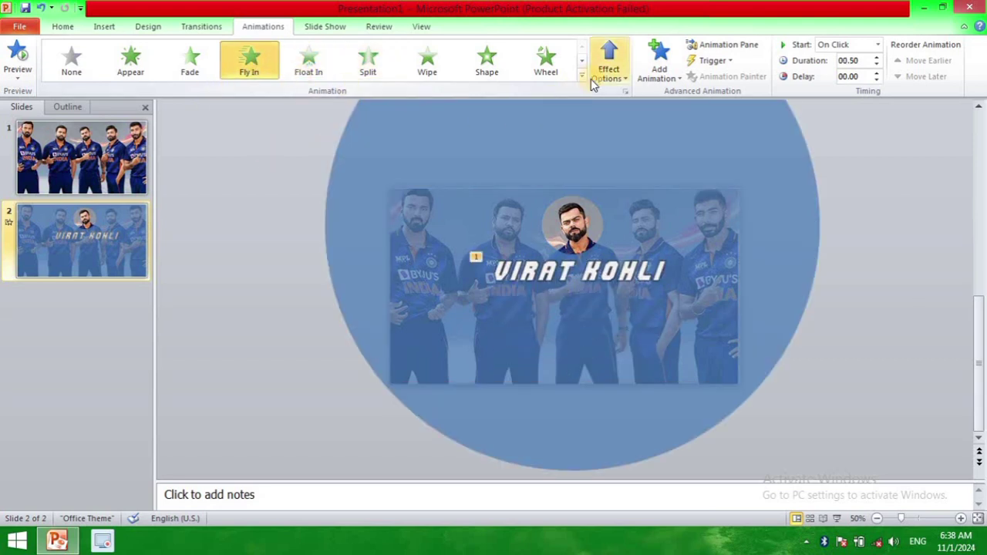
left_click(592, 77)
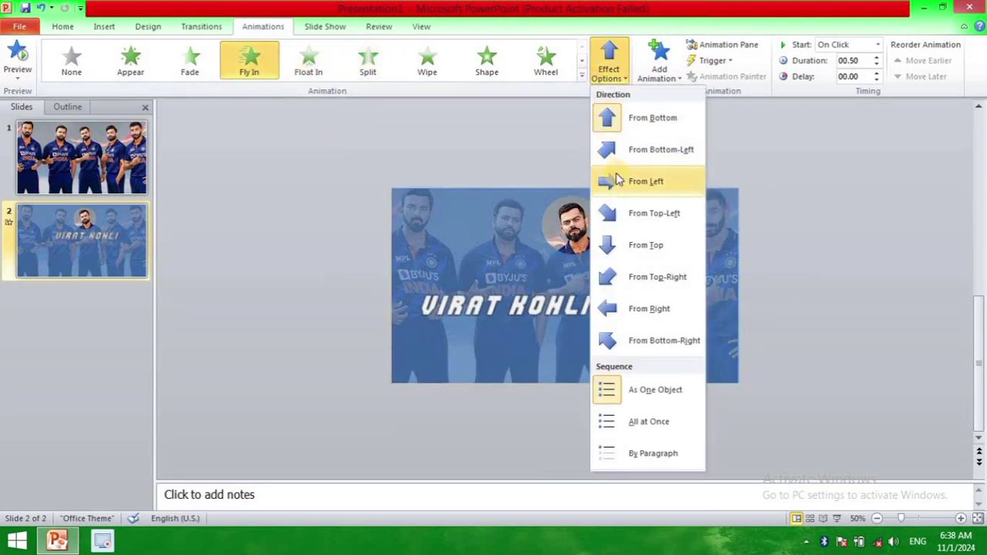
left_click(609, 146)
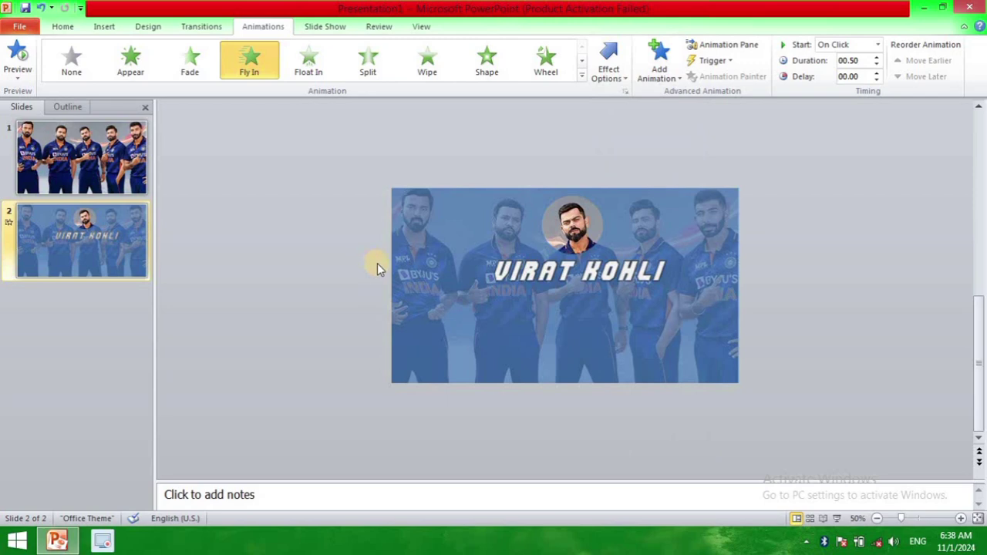
- Duplicate slide 2 and move the donut on the copy over the face of the second cricketer from the left
right_click(111, 241)
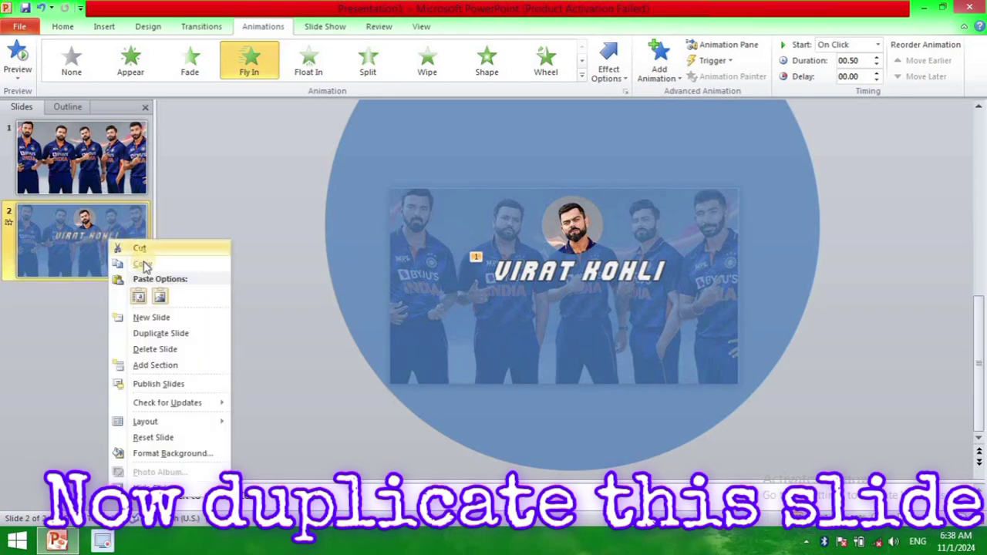
left_click(188, 335)
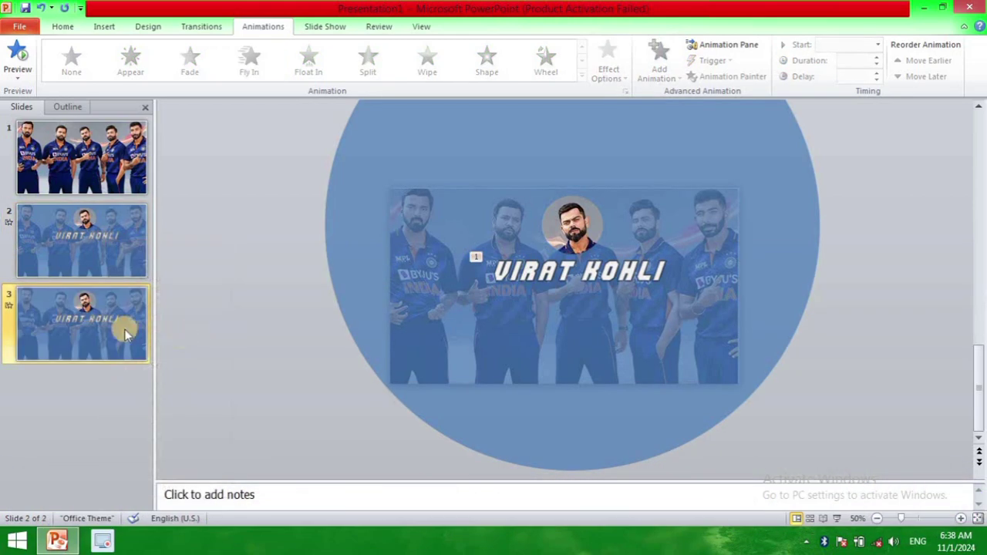
left_click_drag(672, 213, 620, 218)
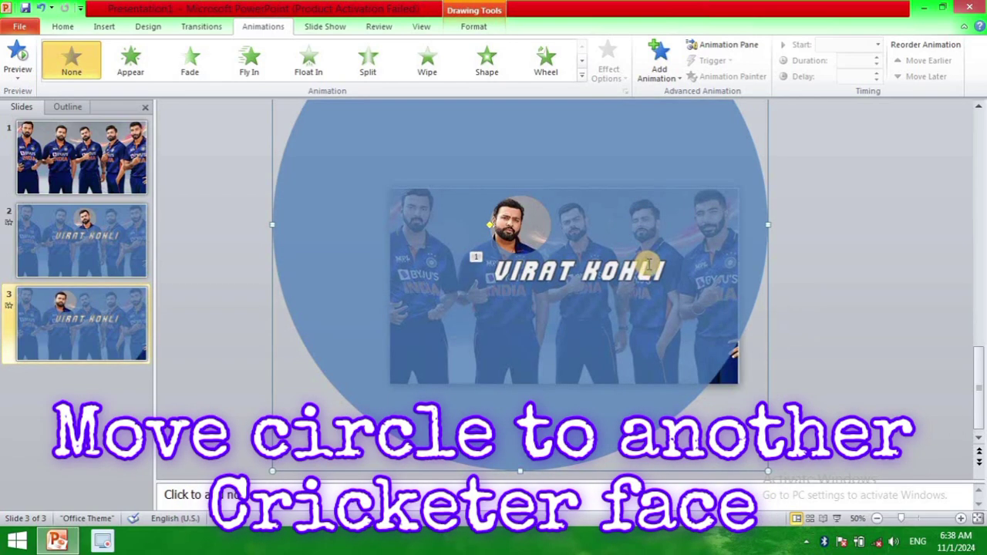
key("Left")
key("Left")
key("Left")
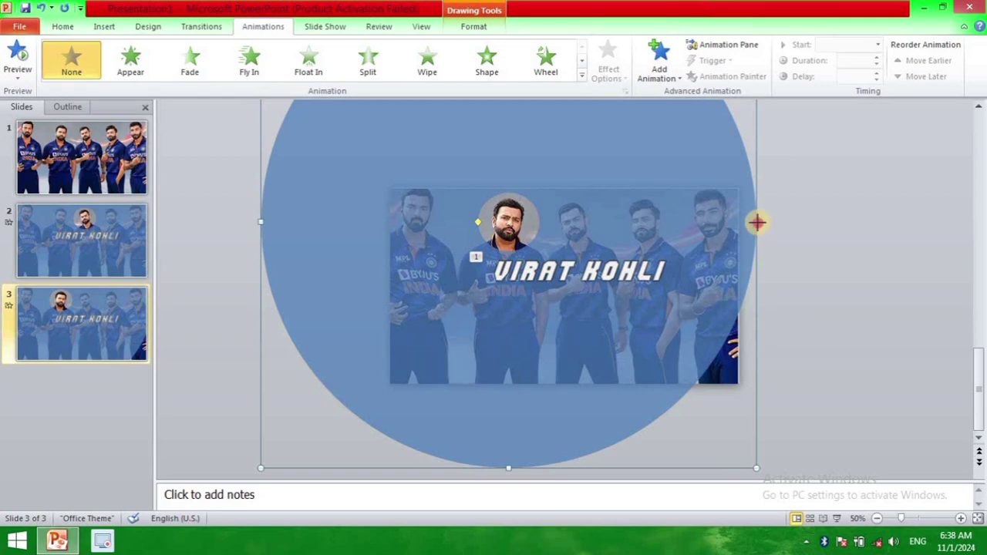
- Enlarge the donut on slide 3 in width and height until its ring covers more of the slide
left_click_drag(757, 222, 799, 222)
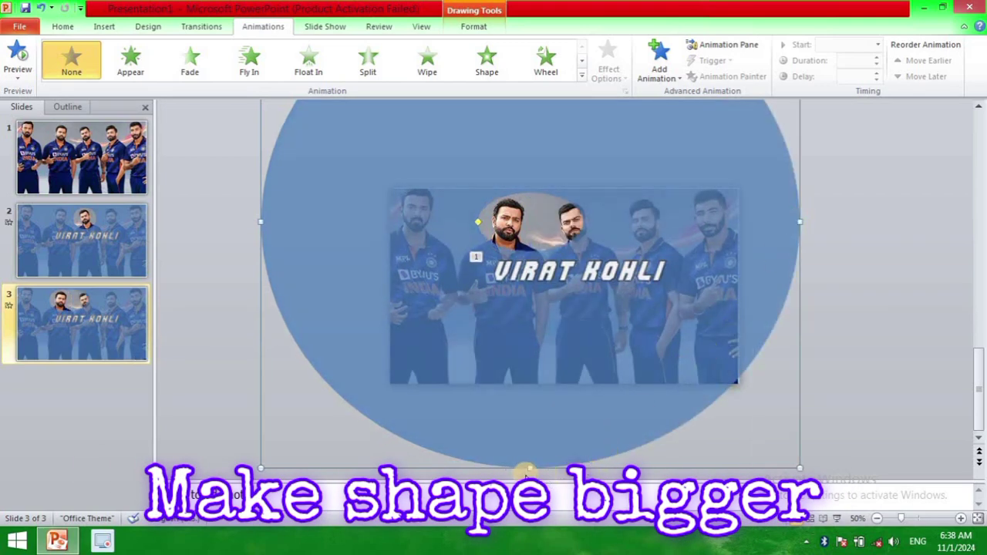
left_click(876, 518)
left_click(876, 518)
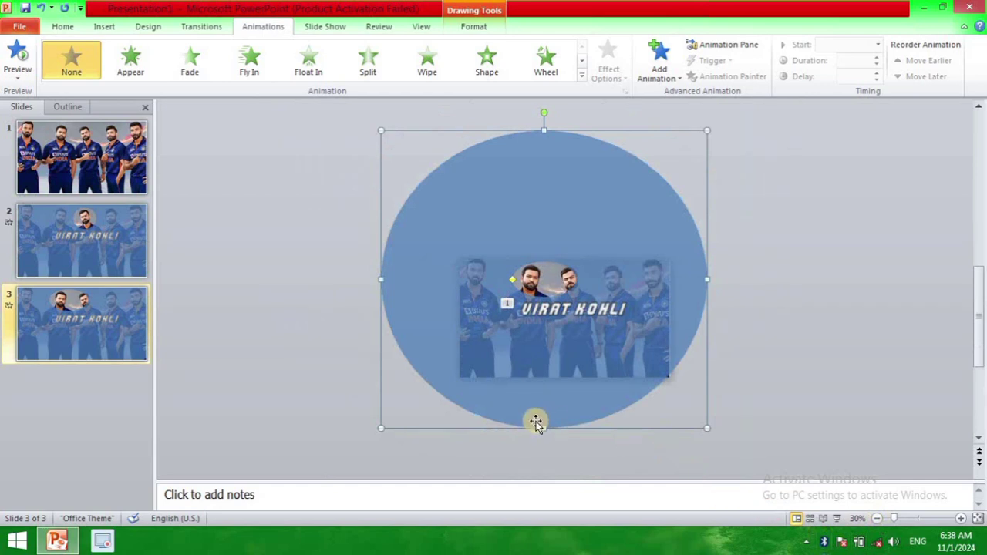
left_click_drag(543, 433, 543, 451)
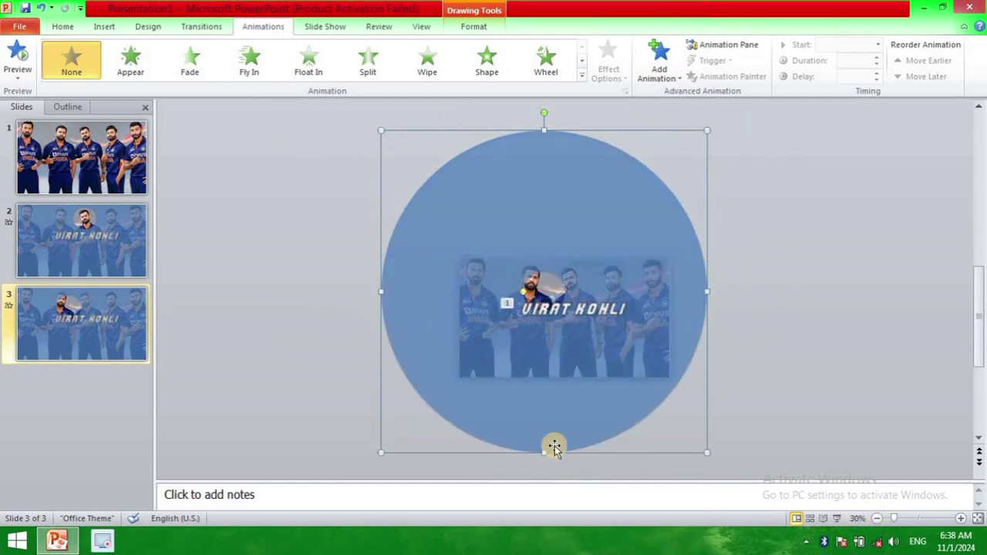
- Nudge the enlarged donut up and left until its hole is centred on the second cricketer's face
key("Up")
key("Up")
key("Up")
key("Up")
key("Up")
key("Left")
key("Left")
key("Left")
key("Left")
key("Left")
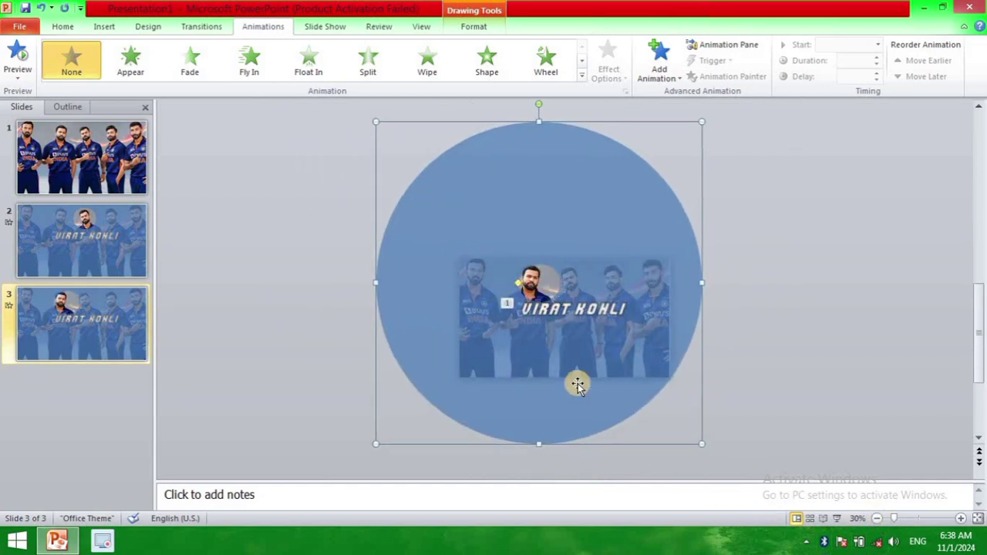
key("Up")
key("Up")
key("Left")
key("Left")
key("Up")
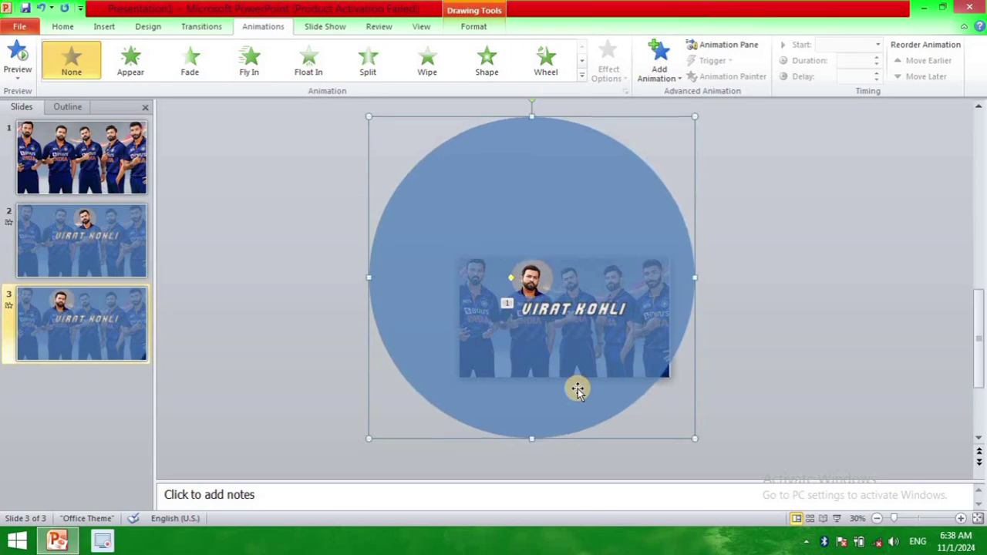
- Replace the name text on slide 3 with "ROHIT SHARMA"
left_click(627, 303)
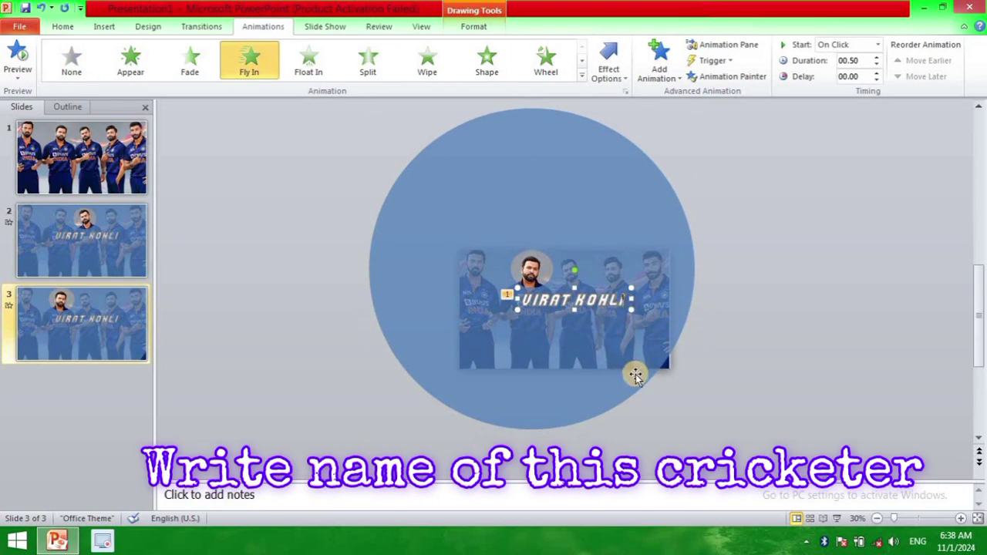
key("BackSpace")
key("BackSpace")
key("BackSpace")
key("BackSpace")
key("BackSpace")
key("BackSpace")
key("BackSpace")
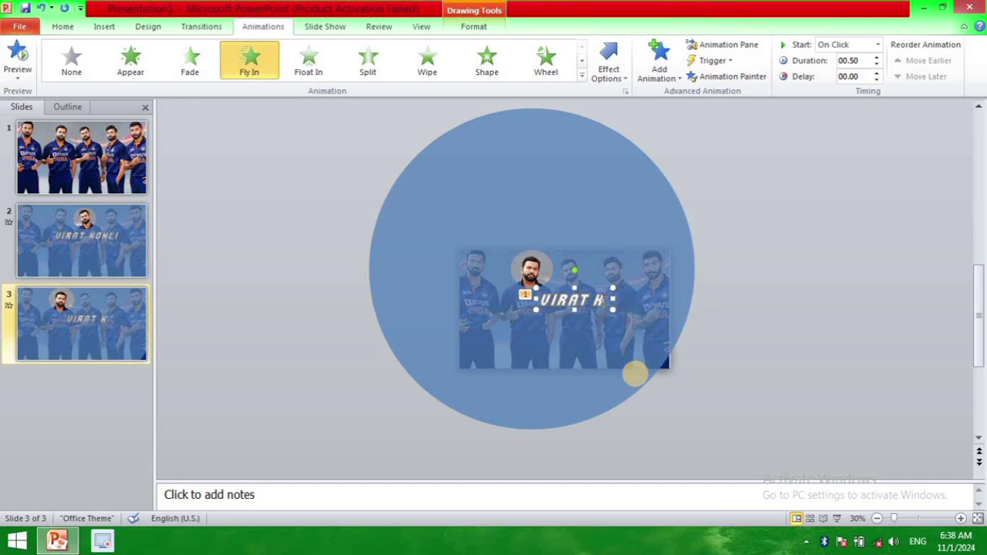
key("BackSpace")
key("BackSpace")
key("BackSpace")
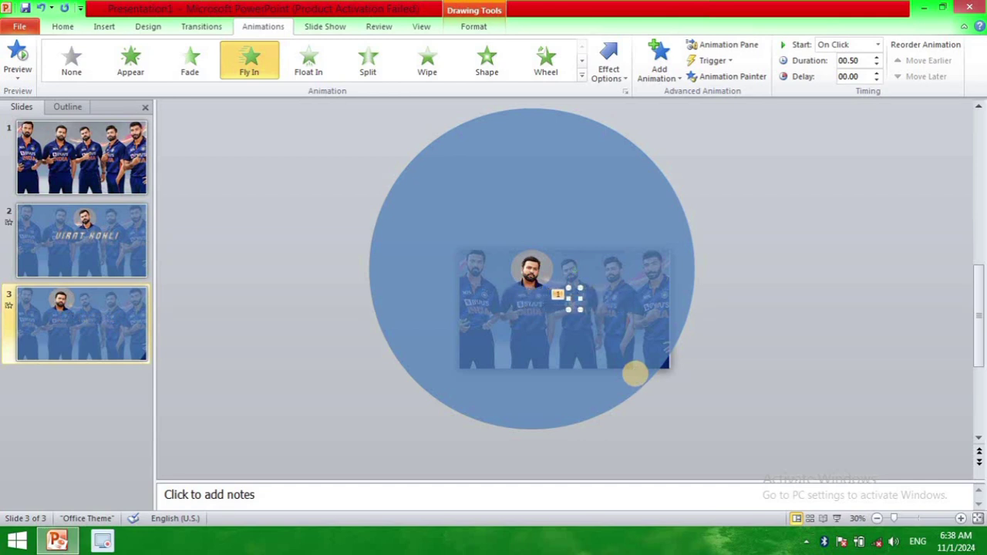
type("ROHI")
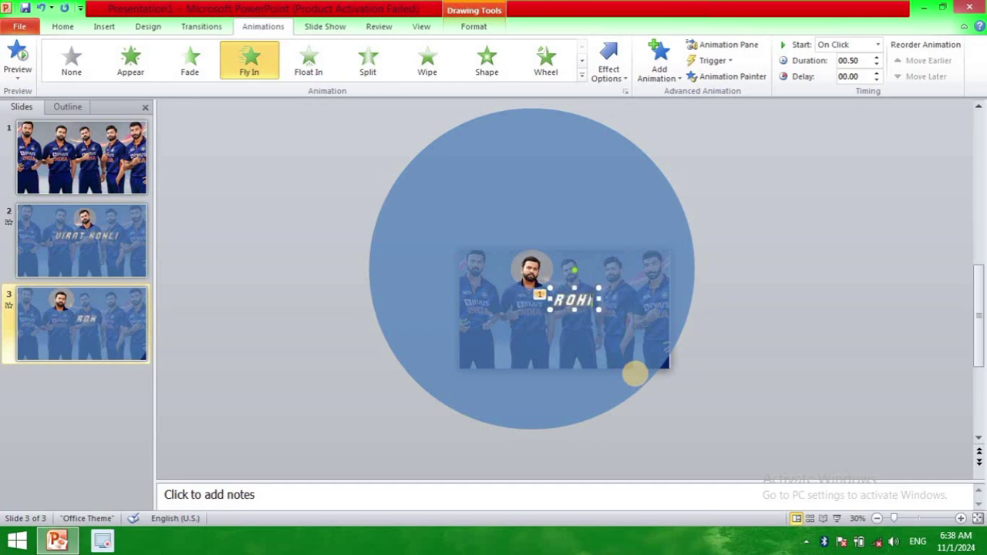
type("T SHARMA")
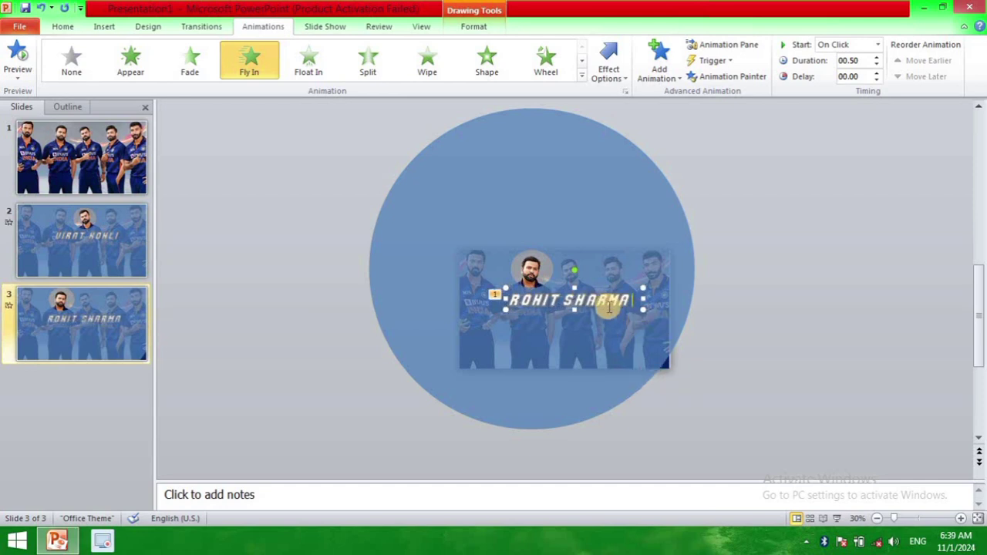
- Move the "ROHIT SHARMA" text beneath the highlighted face and animate it with the Split entrance
left_click_drag(610, 310, 581, 317)
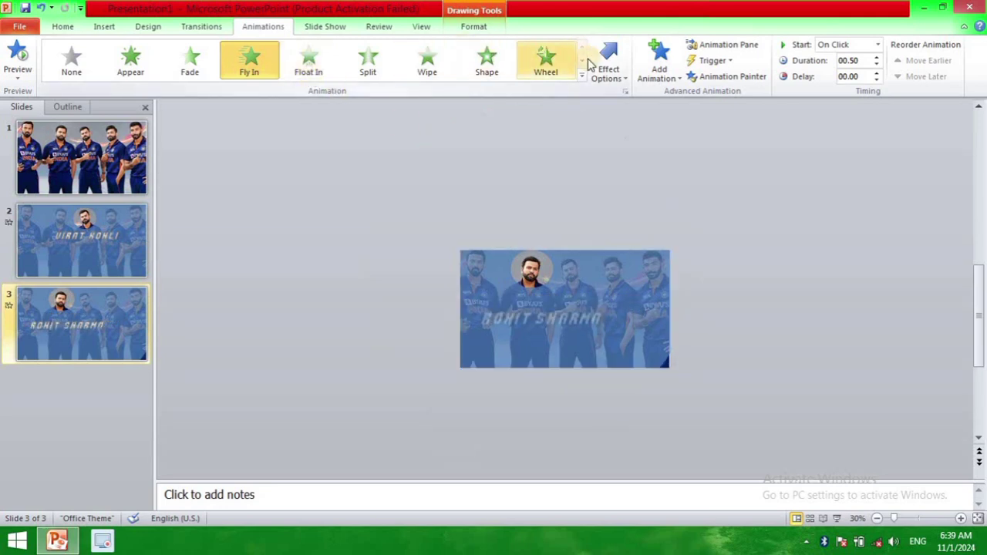
left_click(367, 61)
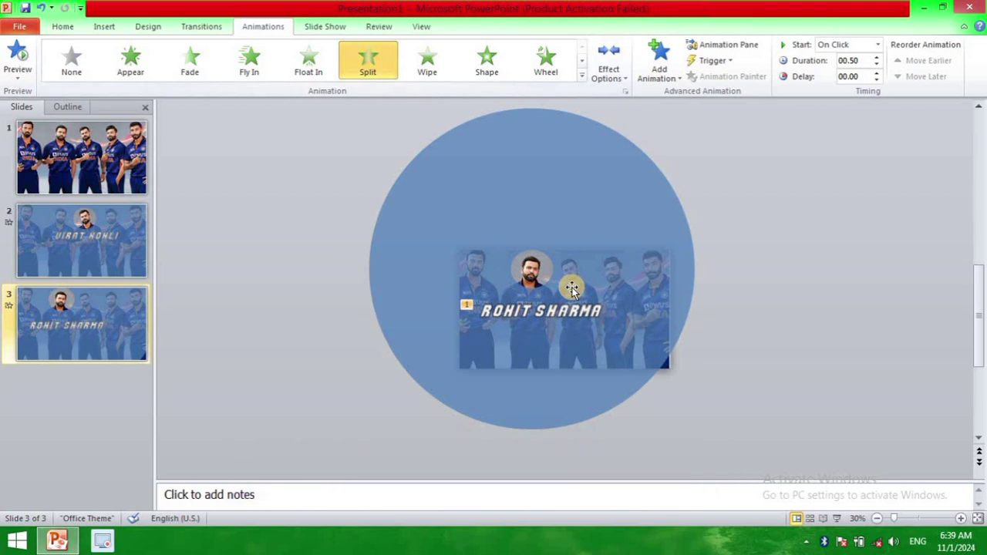
- Duplicate slide 3 and move the donut on the copy over the fourth cricketer's face
scroll(572, 289, "up", 2)
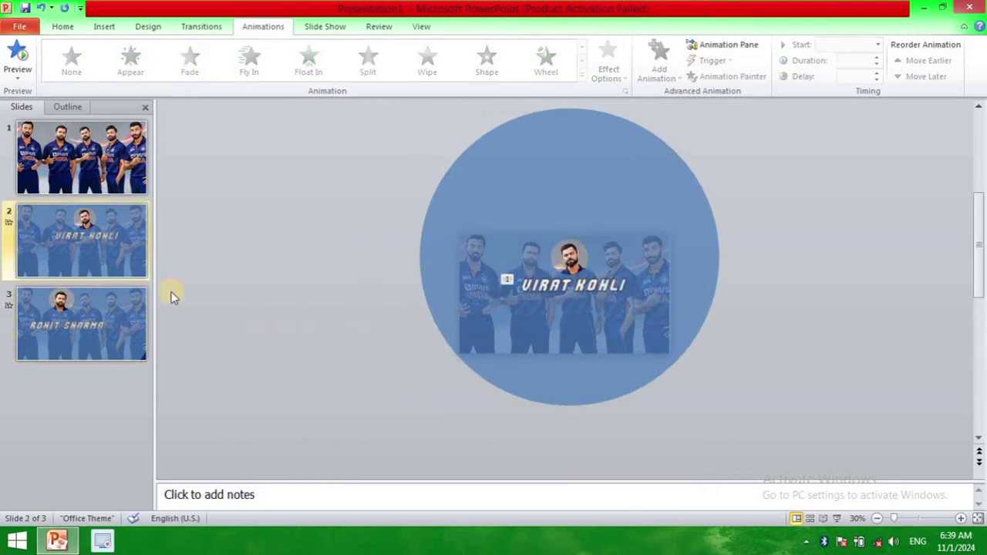
left_click(59, 300)
left_click(588, 271)
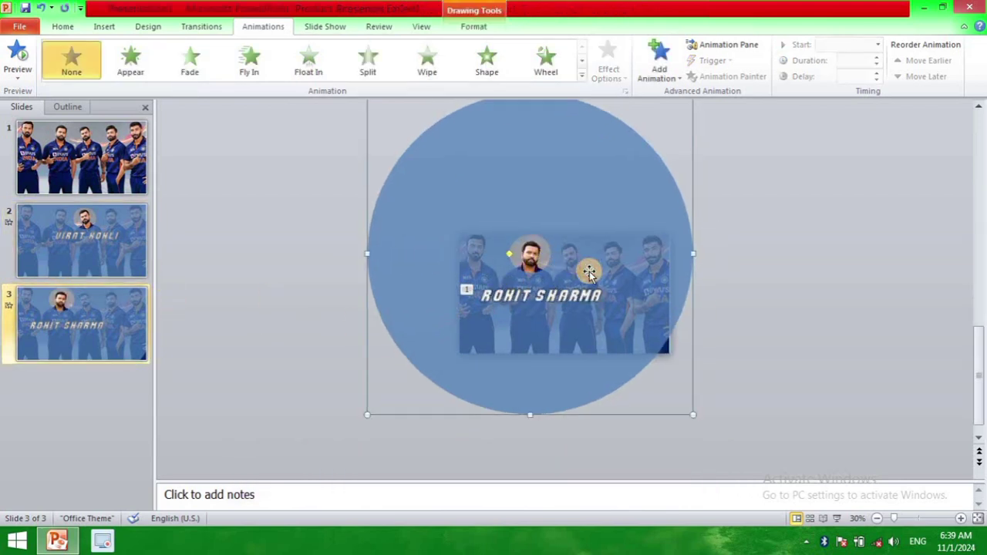
right_click(111, 349)
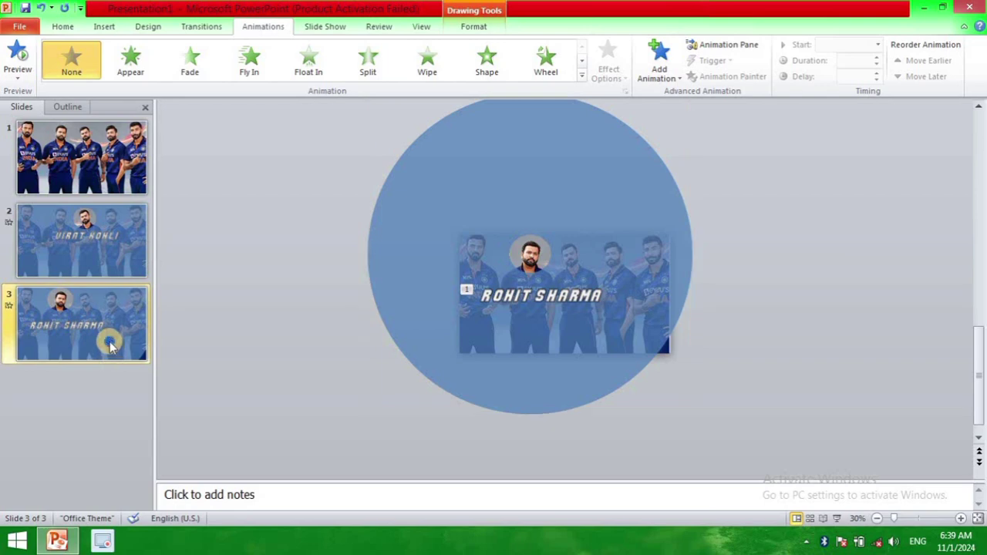
left_click(160, 178)
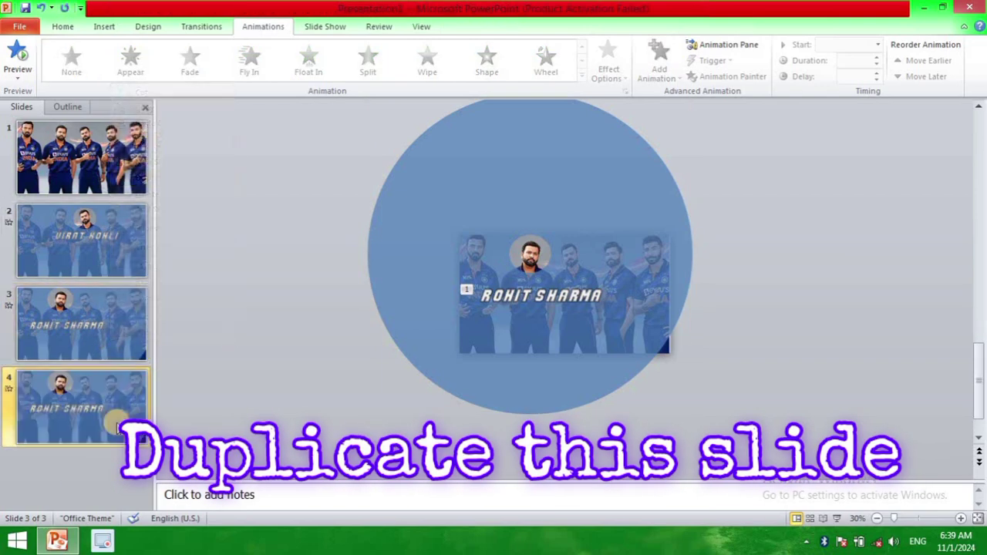
left_click(584, 277)
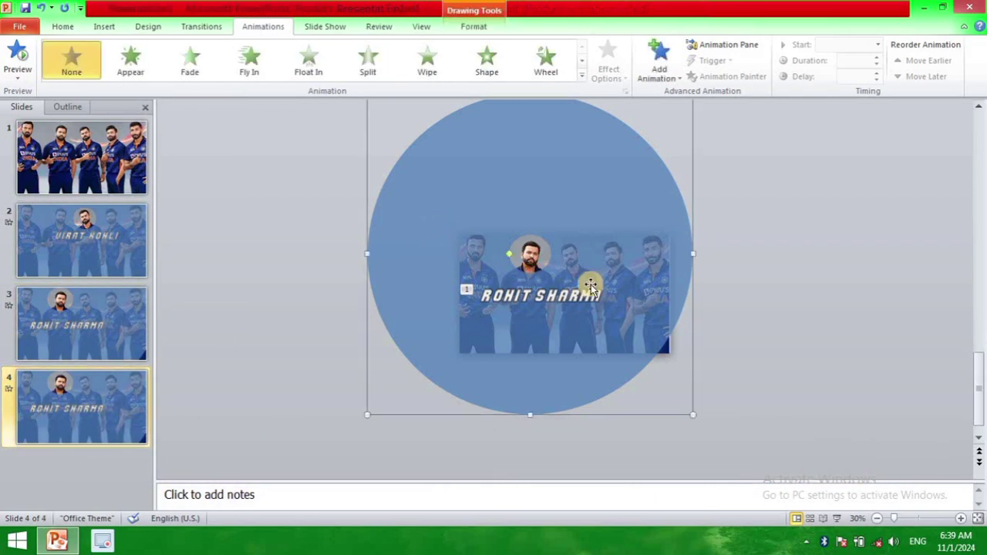
mouse_move(582, 246)
left_mouse_down()
mouse_move(677, 257)
mouse_move(671, 249)
left_mouse_up()
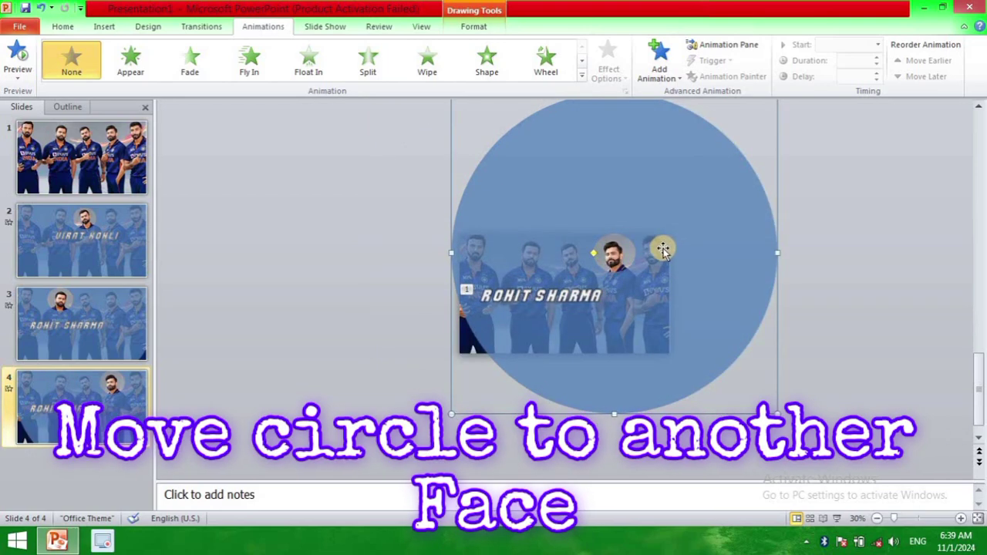
- Replace the name text on slide 4 with "RAVINDRA JADEJA"
left_click(962, 519)
left_click(962, 519)
left_click(962, 519)
left_click(963, 519)
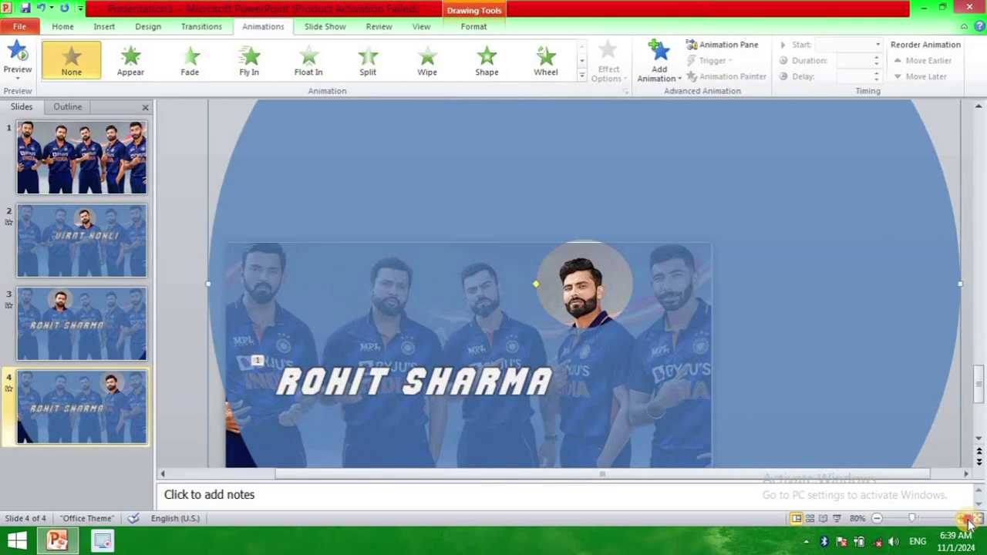
left_click(962, 519)
left_click(963, 519)
left_click(962, 519)
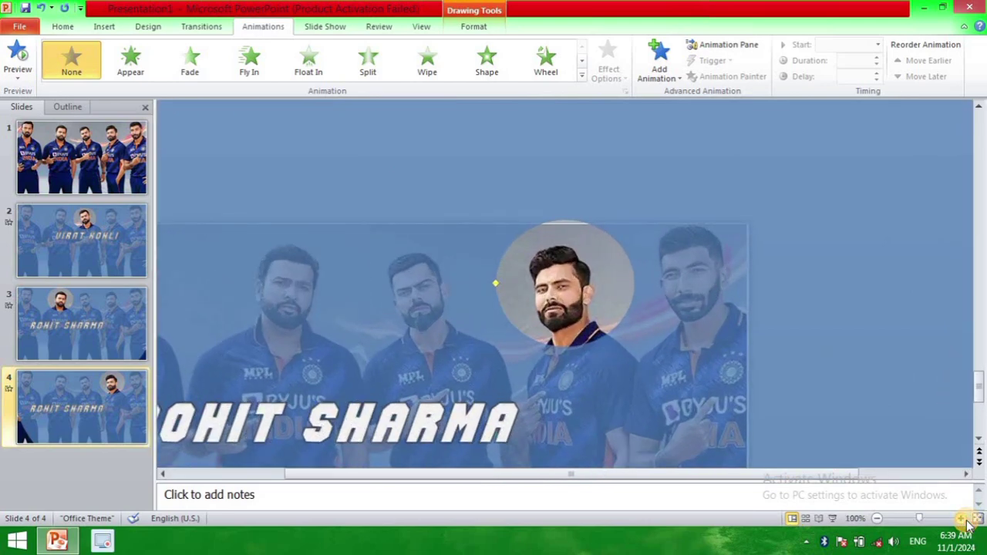
left_click(463, 442)
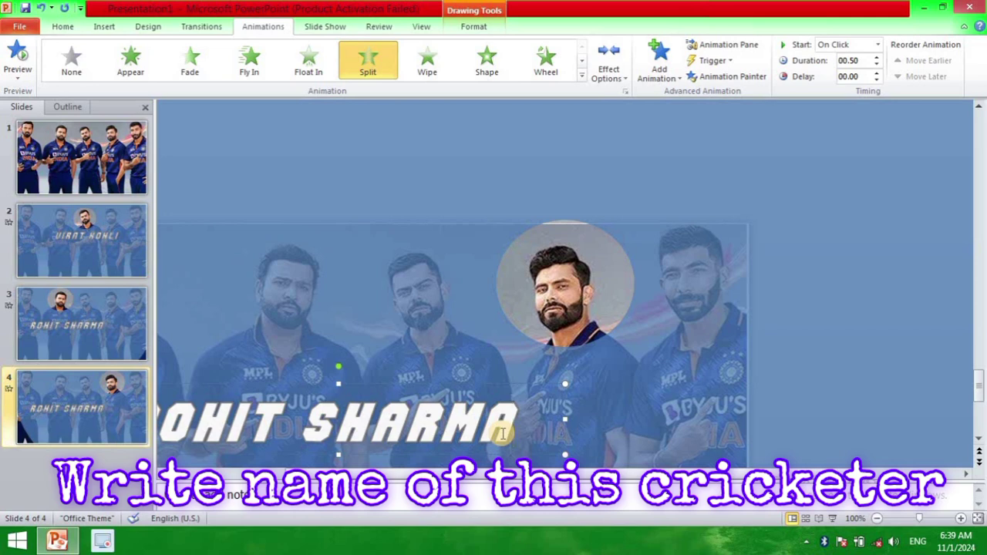
key("BackSpace")
key("BackSpace")
key("BackSpace")
key("BackSpace")
key("BackSpace")
key("BackSpace")
key("BackSpace")
key("BackSpace")
key("BackSpace")
key("BackSpace")
key("BackSpace")
key("BackSpace")
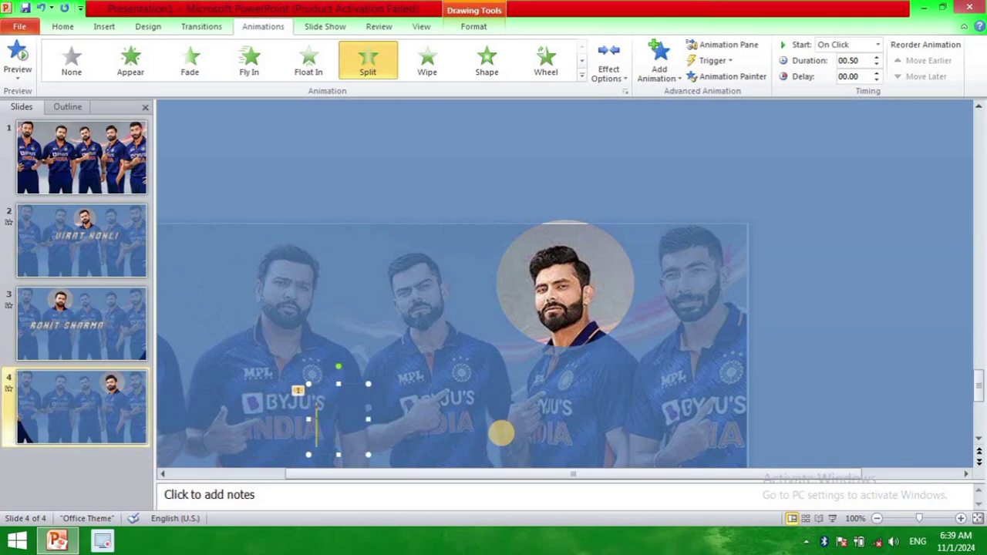
type("RAVI")
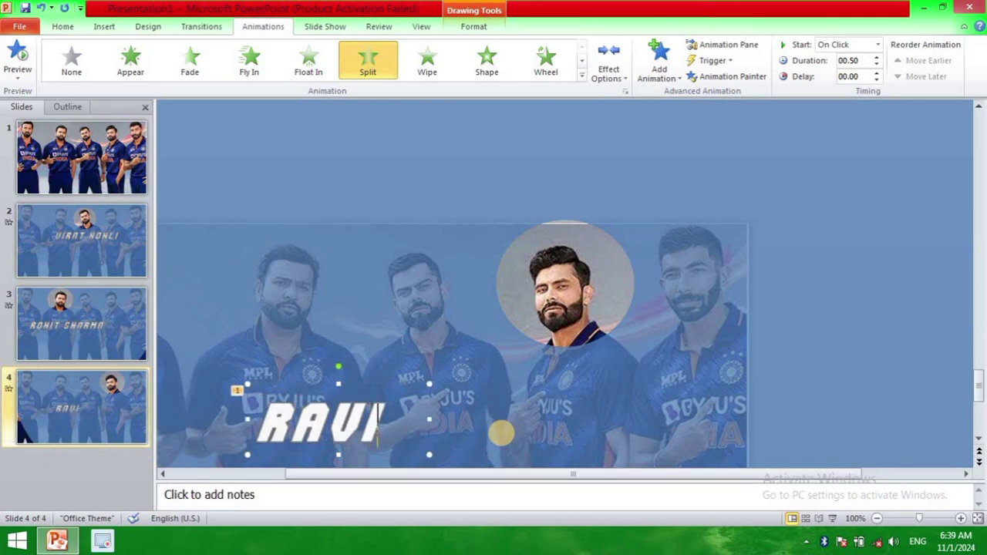
type("NDRA")
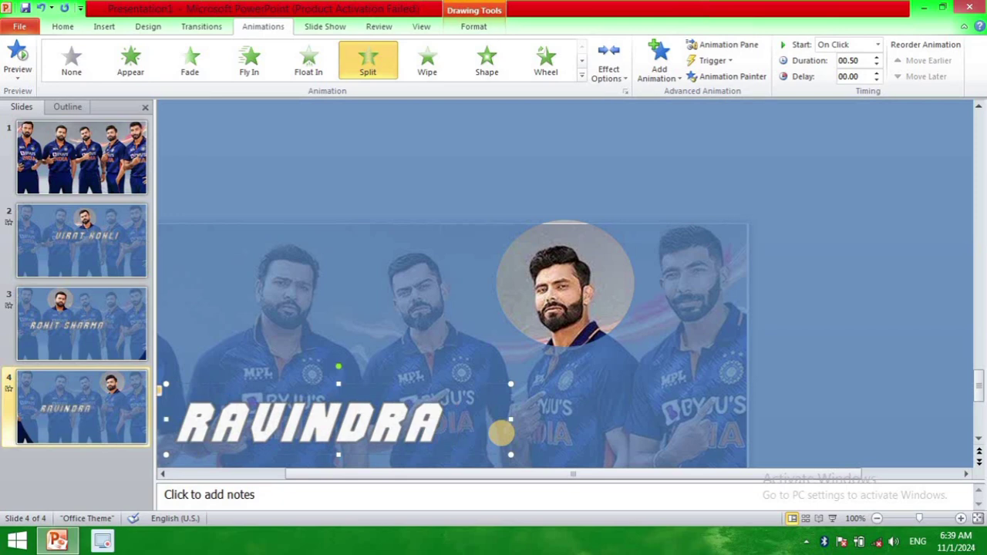
type(" JADEJA")
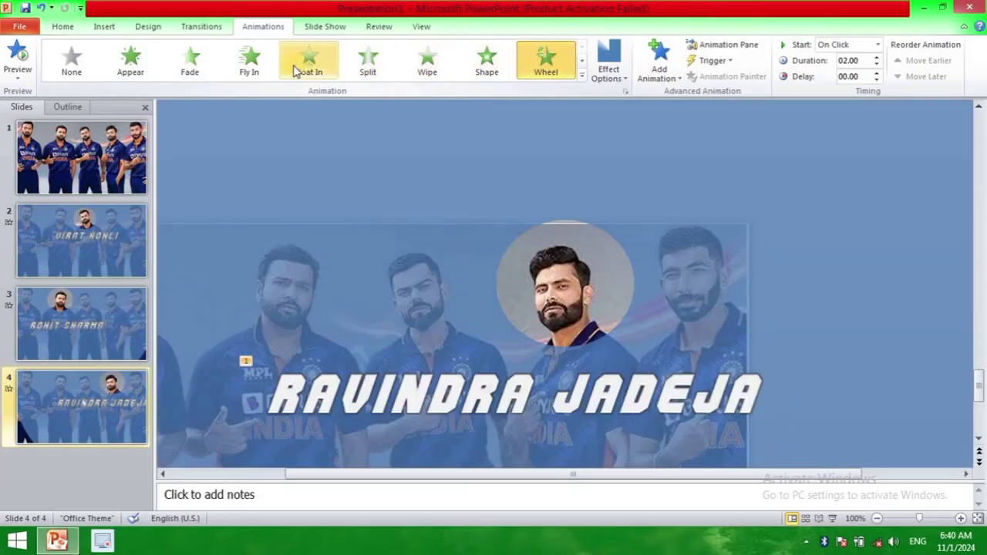
- Try the Fade, Appear, Fly In and Float In entrances on the "RAVINDRA JADEJA" text
left_click(191, 63)
left_click(130, 60)
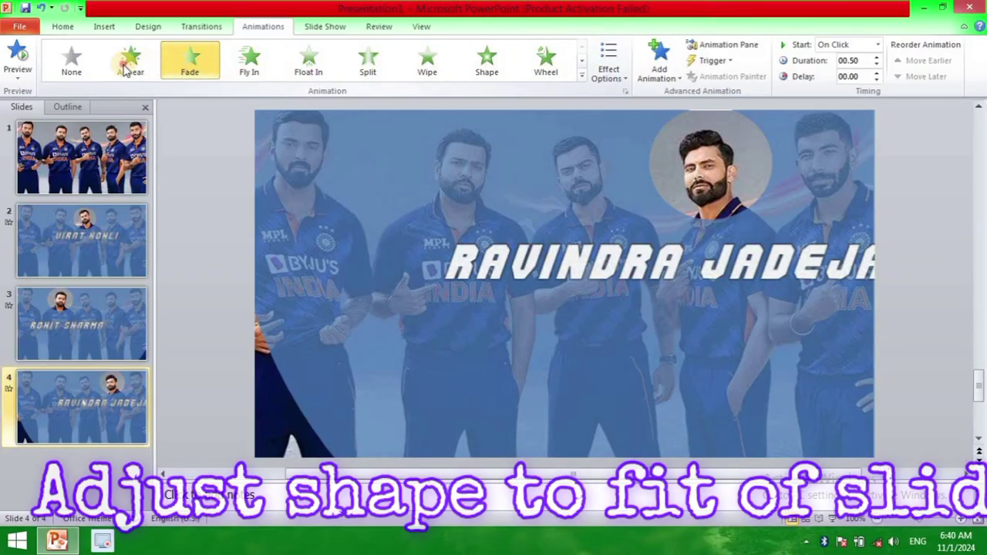
left_click(245, 62)
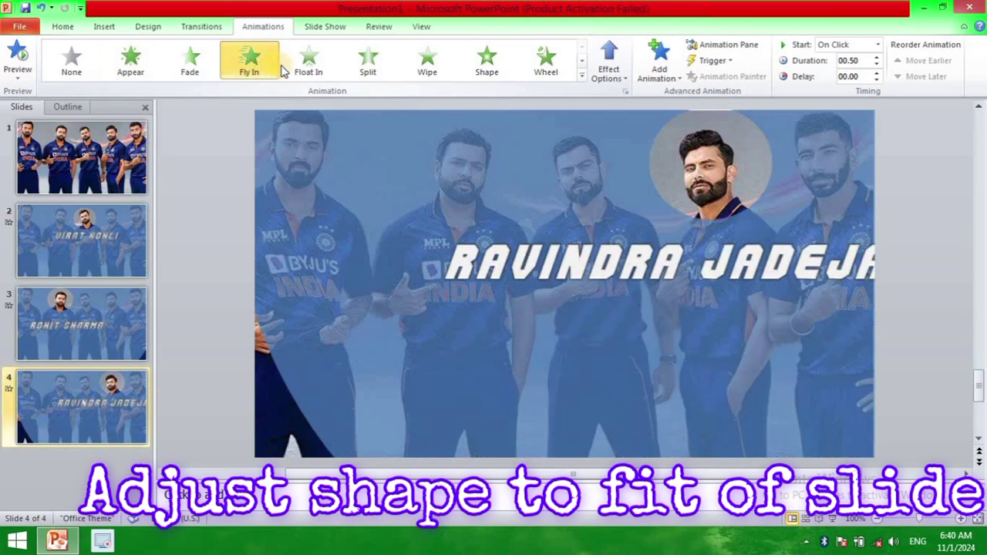
left_click(308, 65)
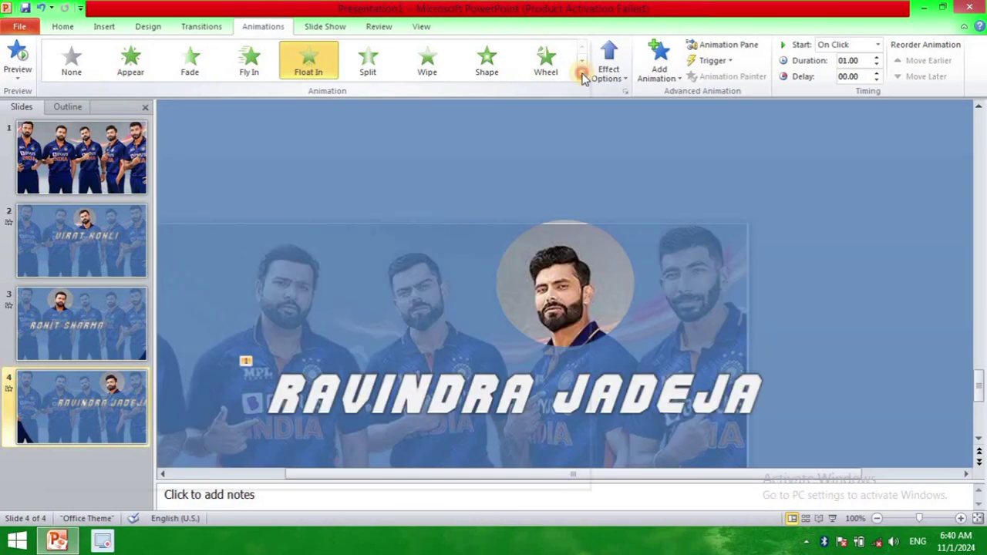
- Apply the Zoom entrance animation to the "RAVINDRA JADEJA" text
left_click(583, 77)
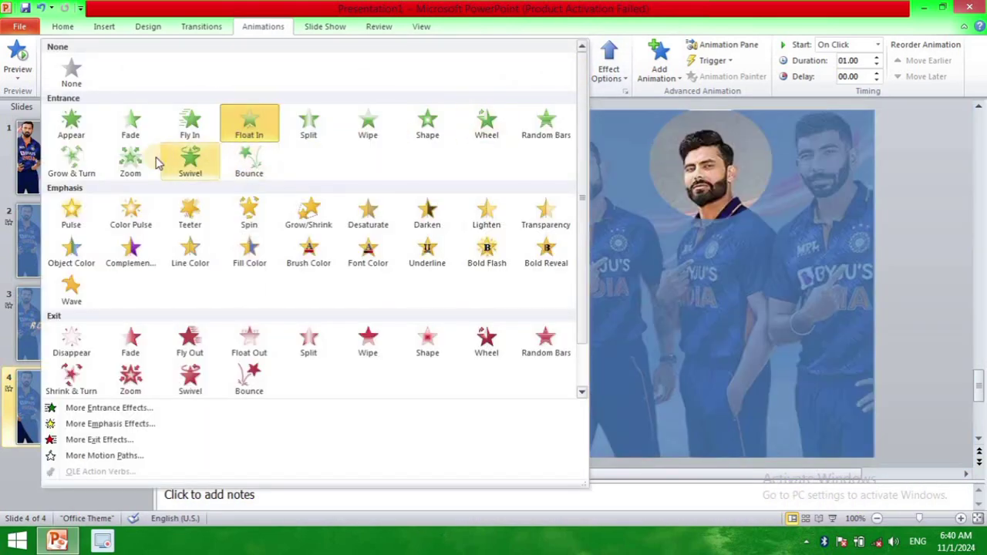
left_click(132, 158)
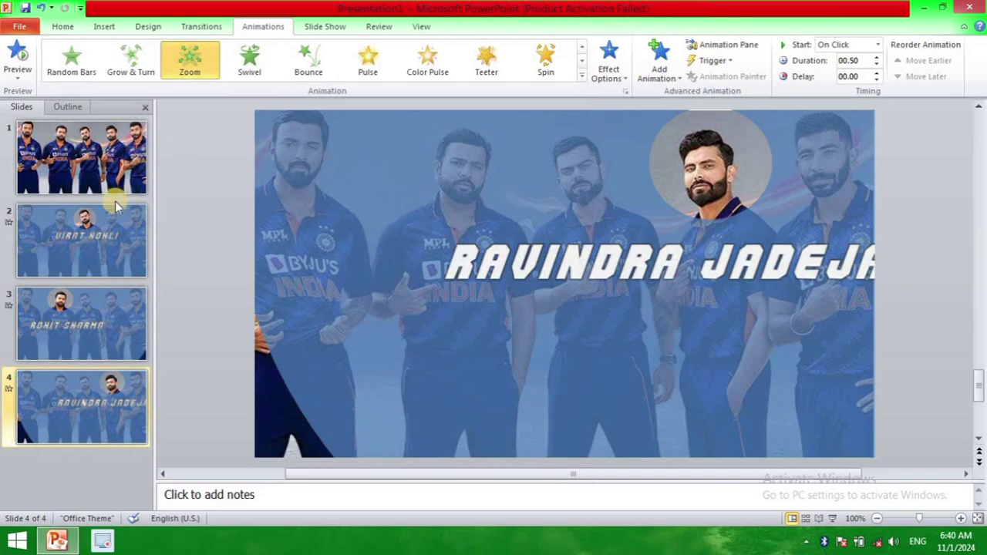
left_click(57, 401)
right_click(61, 408)
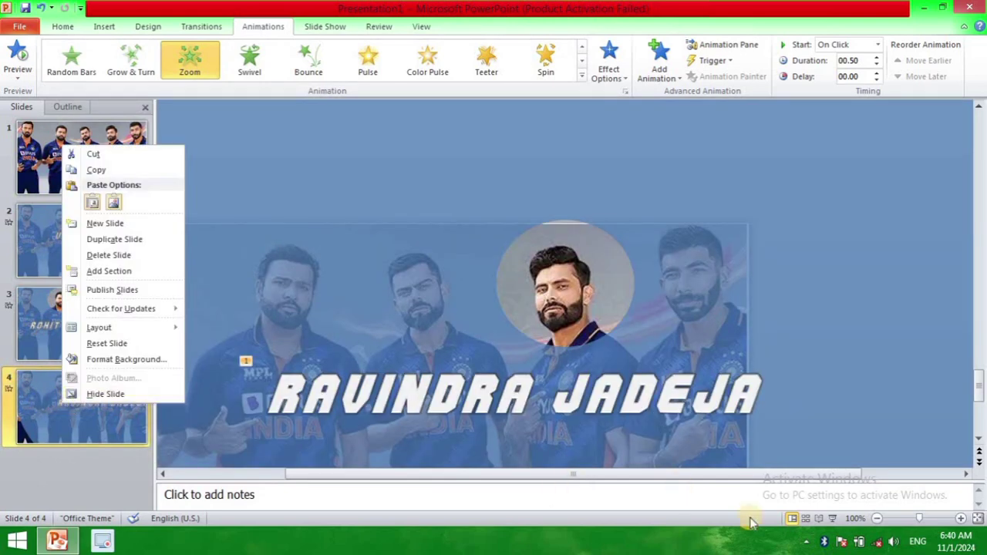
left_click(872, 519)
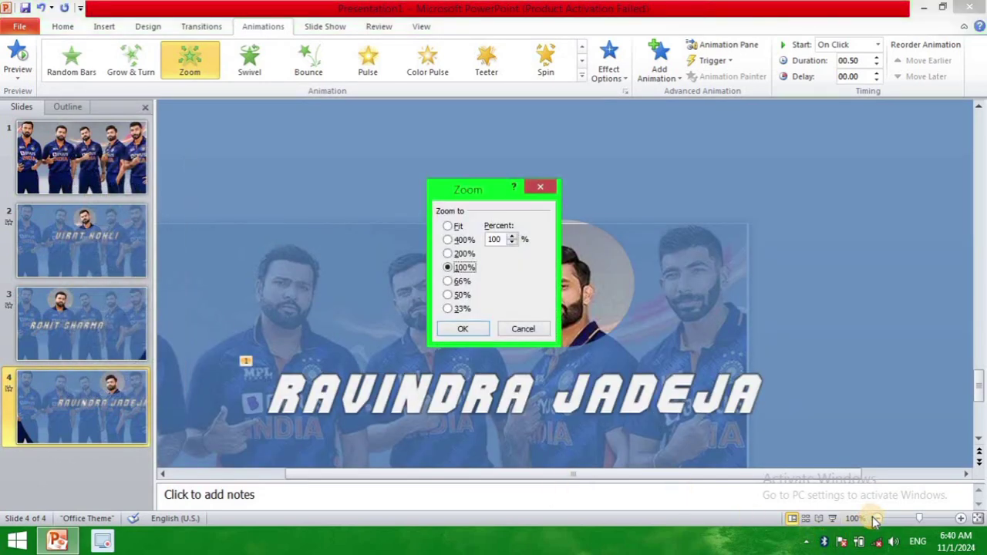
left_click(543, 189)
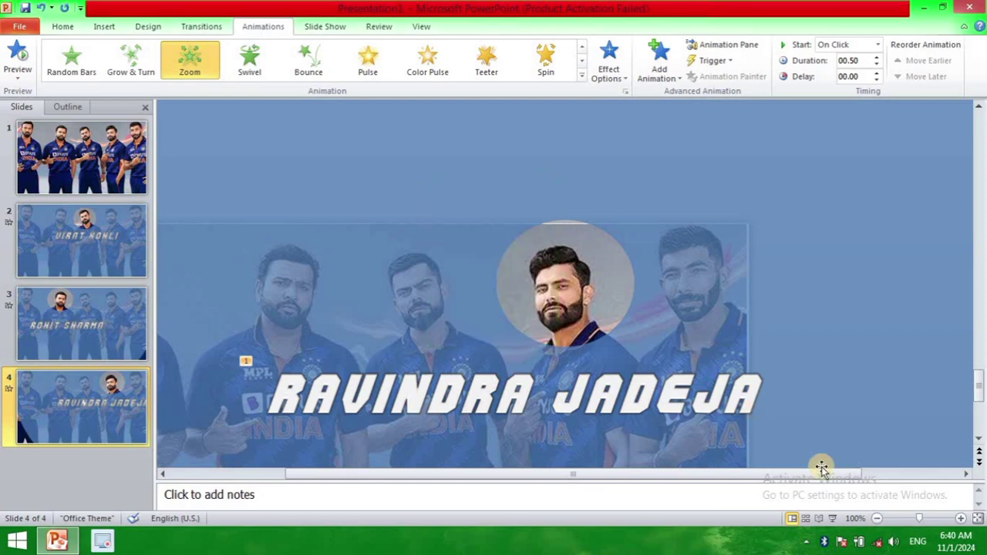
- Widen the donut on slide 4 so its tint also covers the uncovered corner beside the first cricketer
left_click(876, 520)
left_click(876, 519)
left_click(875, 519)
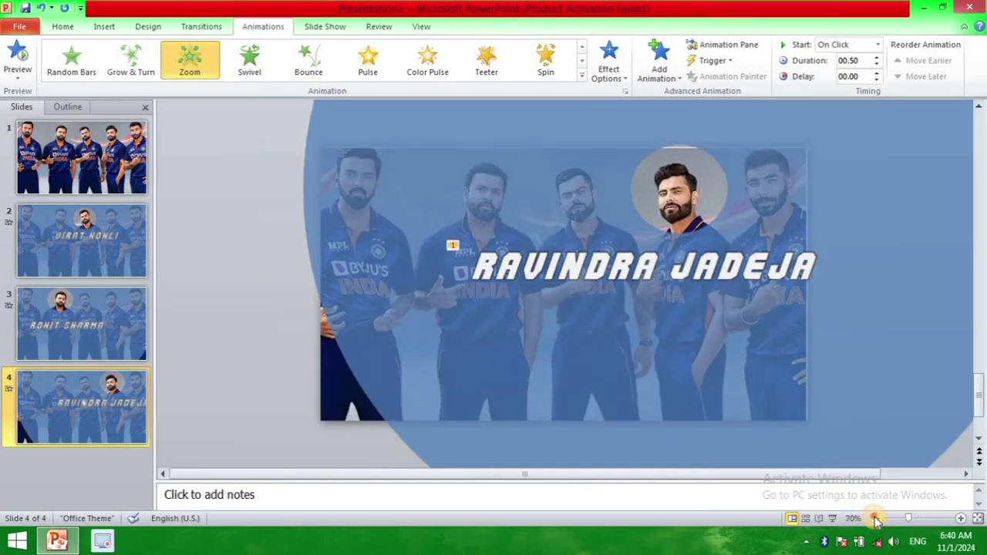
left_click(875, 520)
left_click(602, 342)
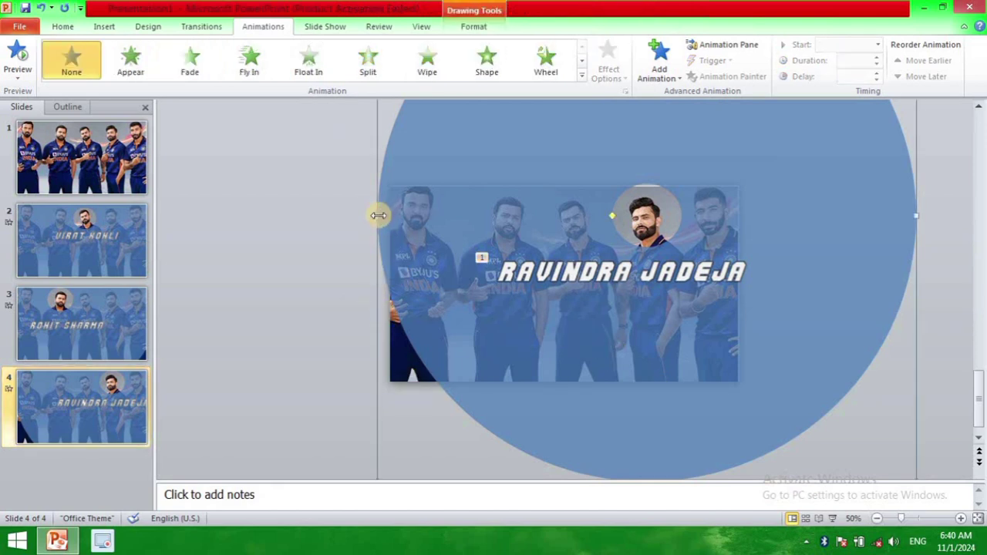
left_click_drag(378, 215, 300, 227)
scroll(582, 411, "down", 1)
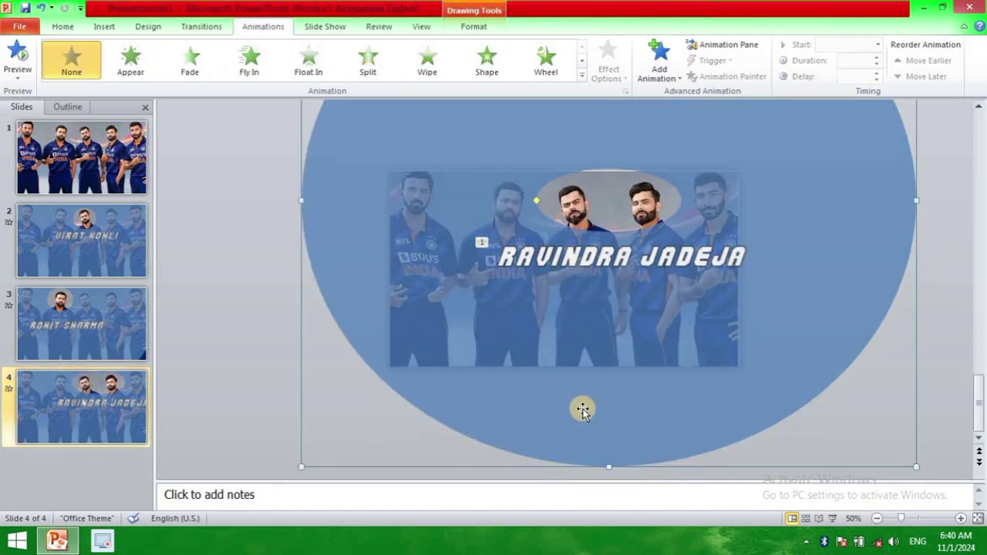
- Stretch the donut's height on slide 4 and realign its hole around the fourth cricketer's face
left_click(876, 519)
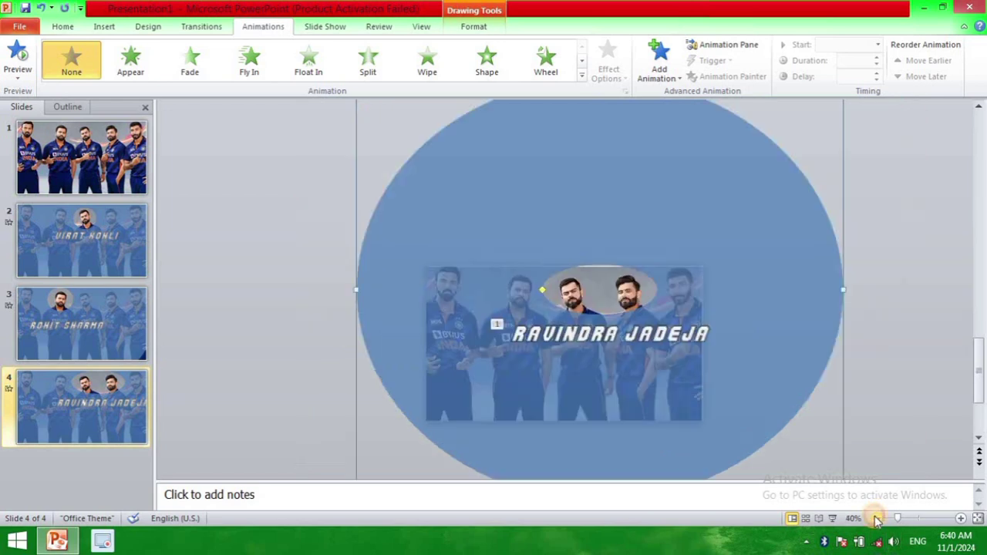
left_click(876, 519)
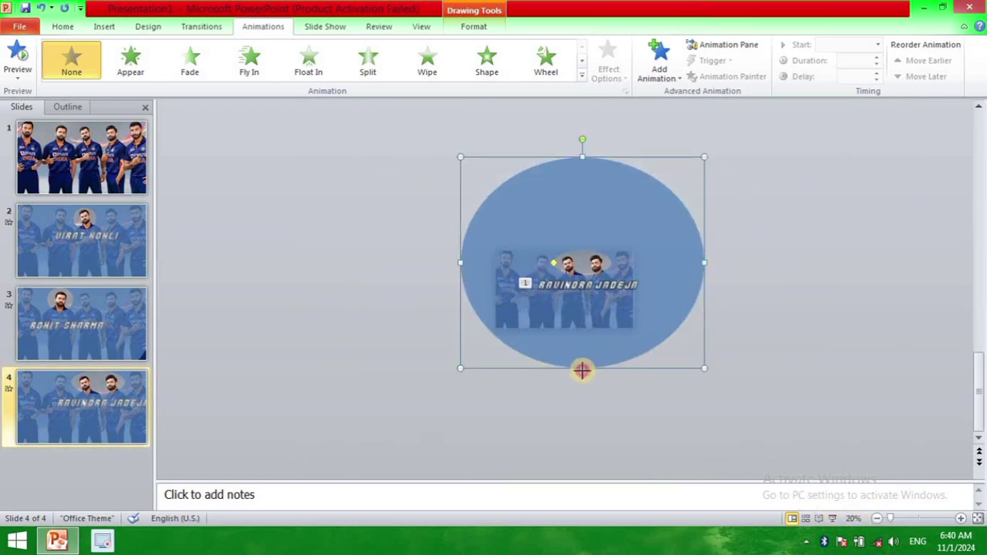
left_click_drag(583, 371, 583, 397)
left_click_drag(570, 301, 593, 320)
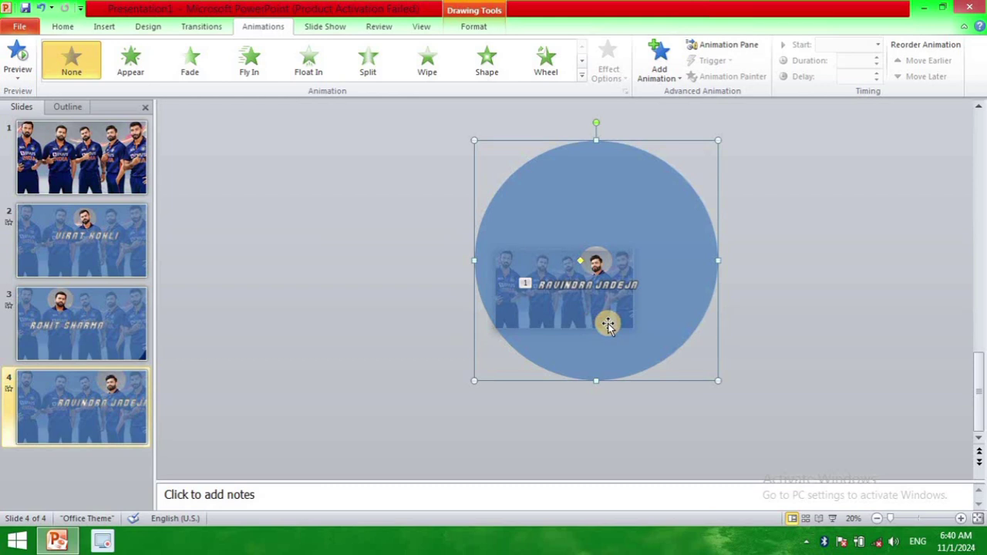
key("Down")
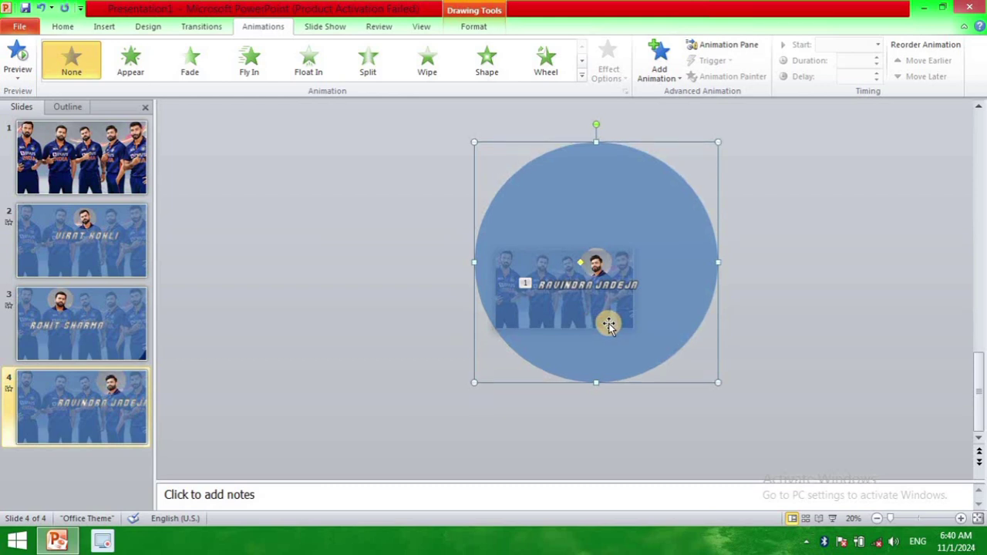
- Nudge the "RAVINDRA JADEJA" text slightly right and up under the fourth cricketer's face
left_click(557, 284)
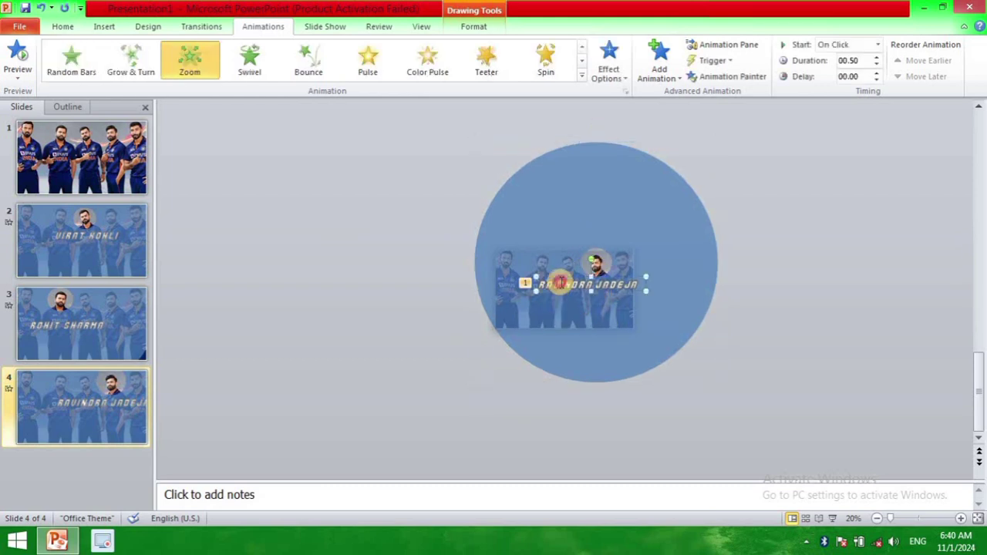
left_click(609, 289)
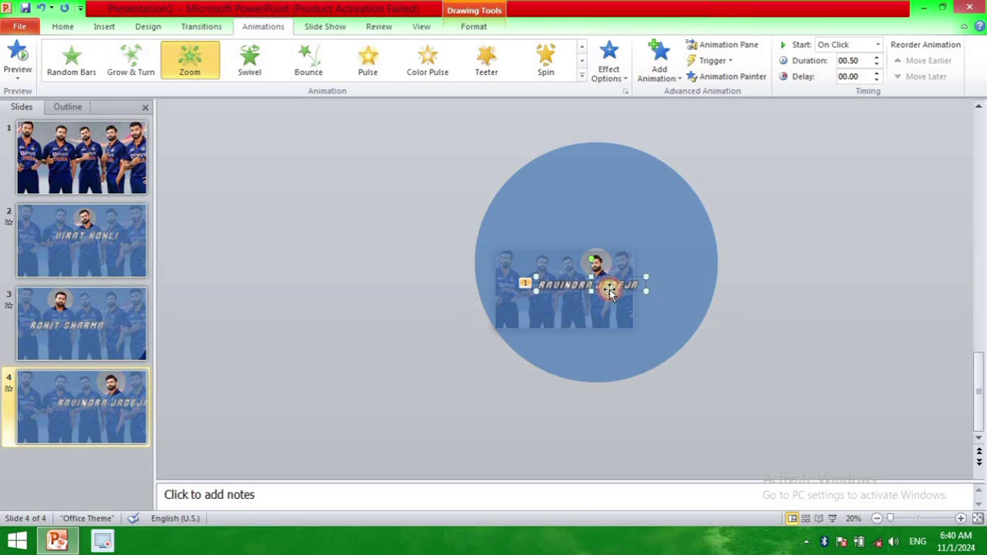
key("Right")
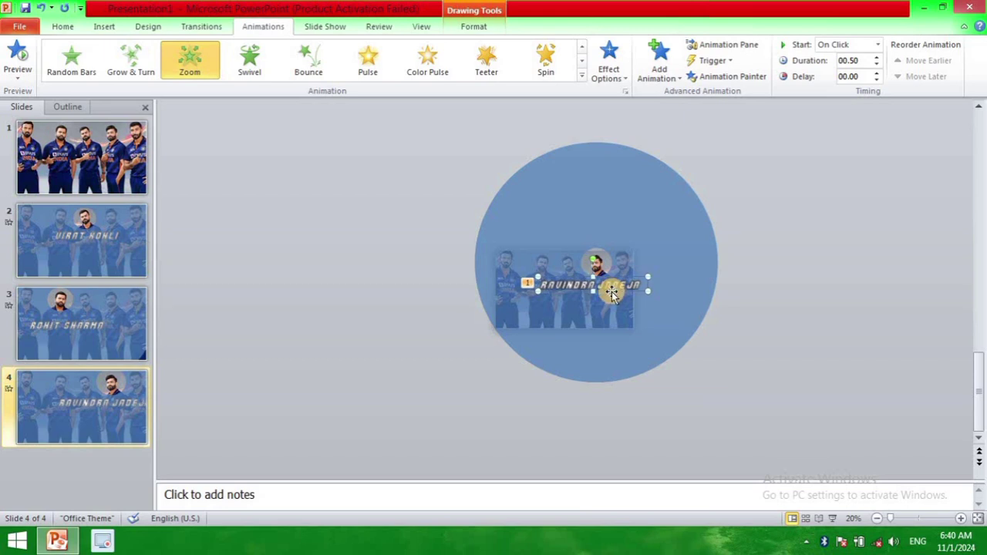
key("Up")
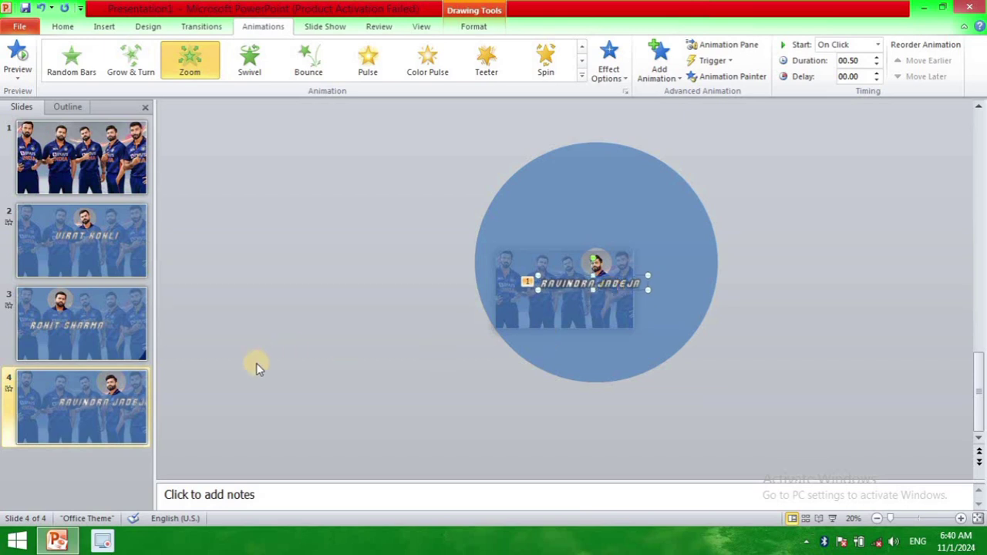
- Duplicate slide 4 and move the donut on the copy over the fifth cricketer's face
right_click(84, 400)
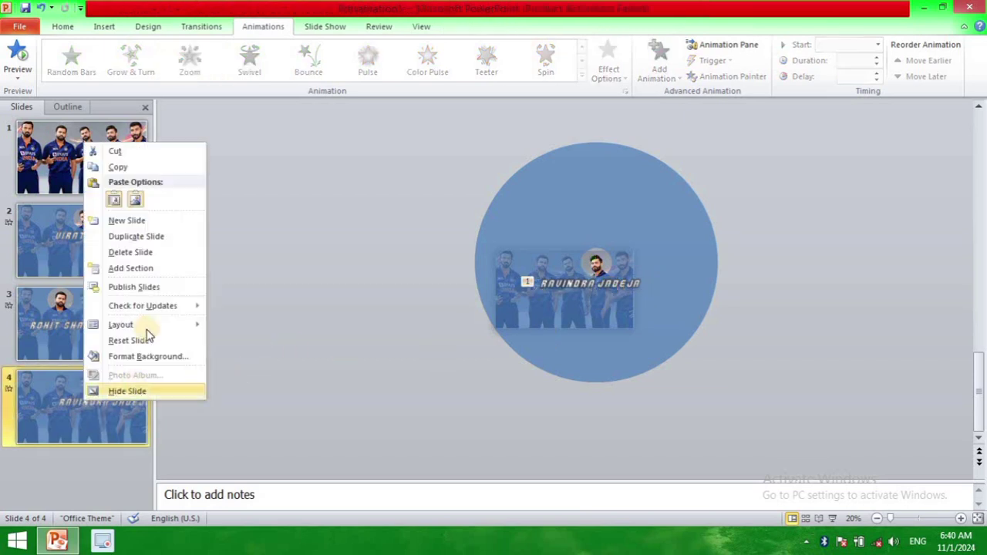
left_click(139, 236)
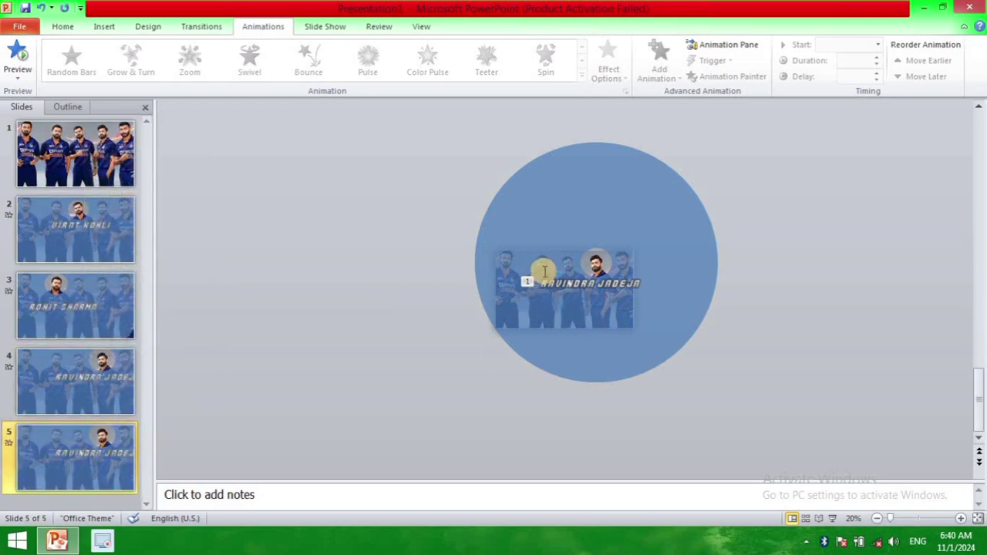
left_click(555, 243)
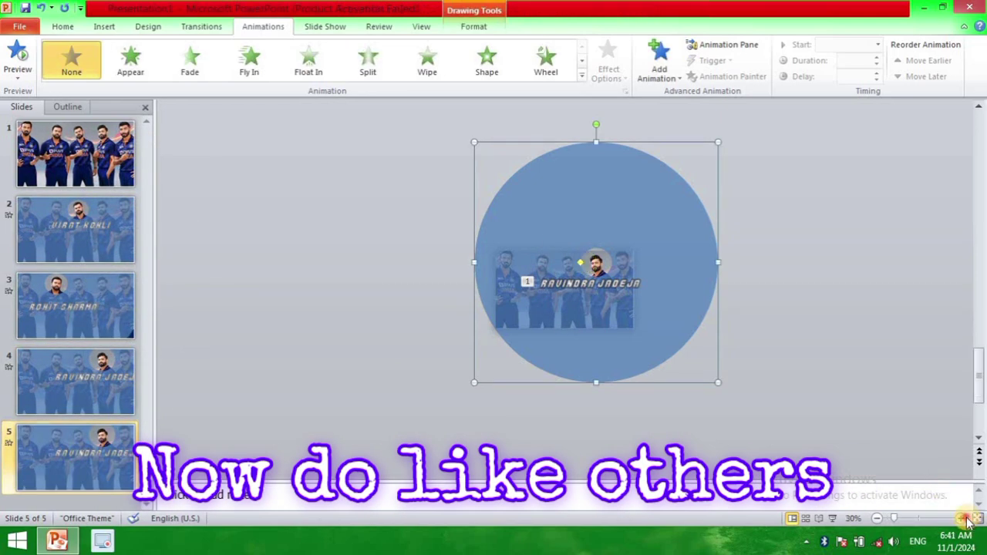
left_click(973, 520)
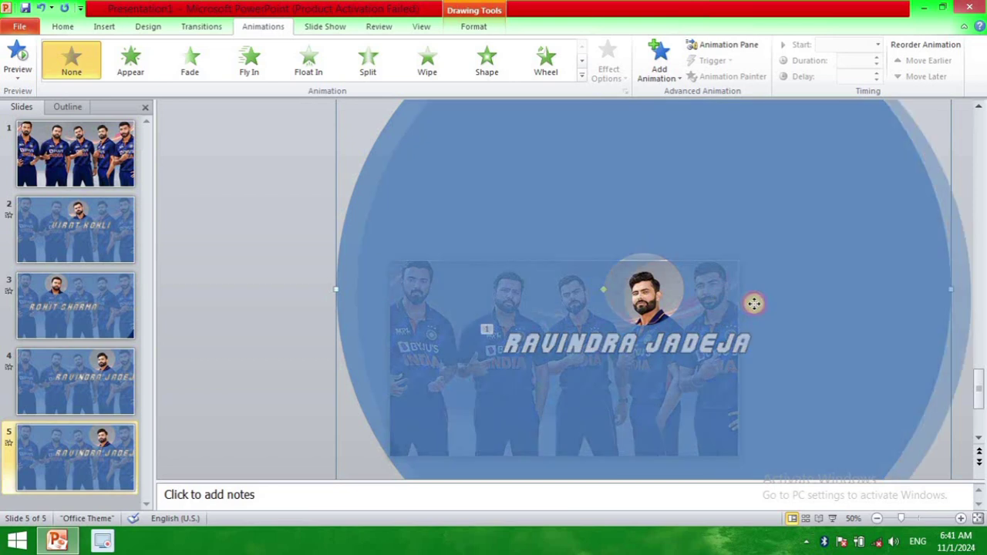
left_click_drag(755, 303, 789, 289)
- Replace the name text on slide 5 with "BUMRAH" and place it below the fifth cricketer's face
left_click(661, 347)
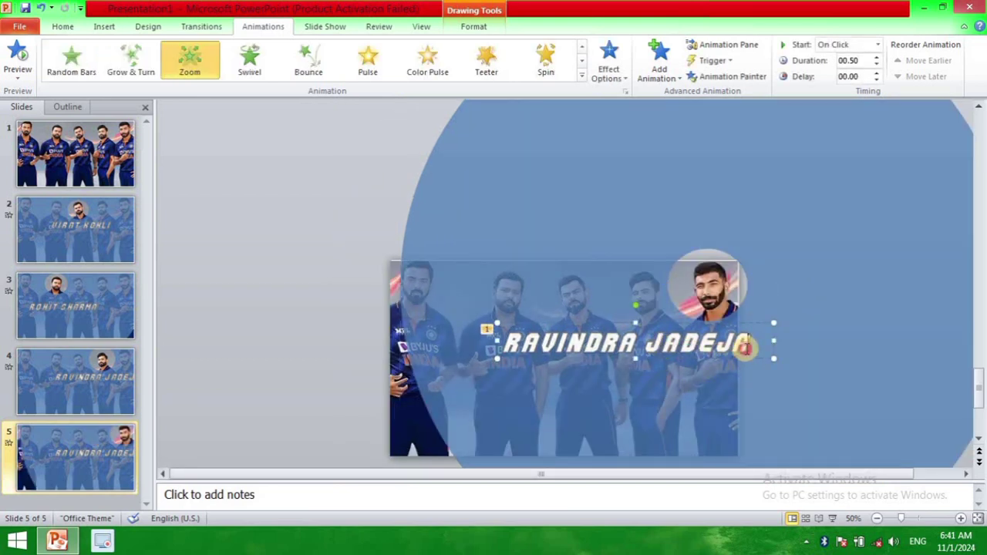
left_click(744, 348)
left_click(594, 360)
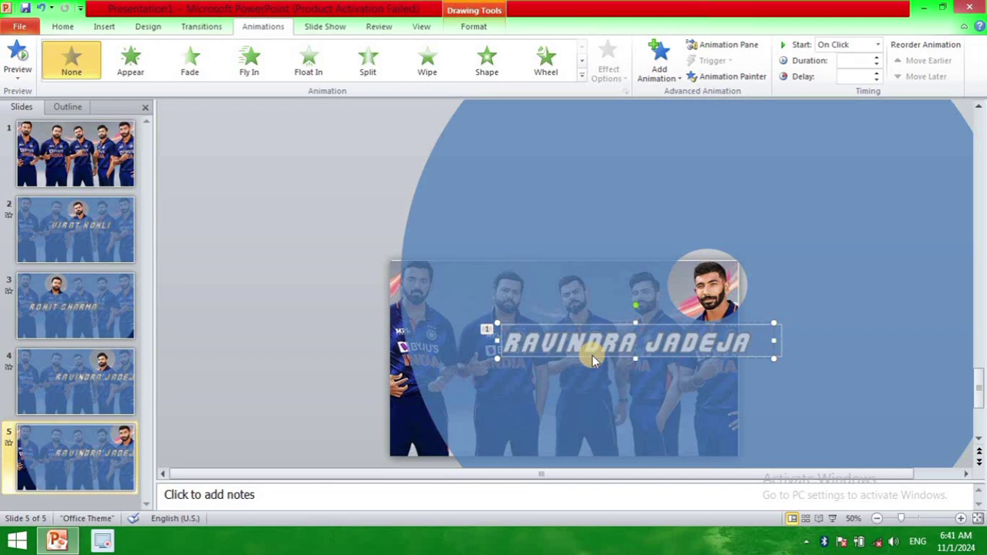
type("BUMR")
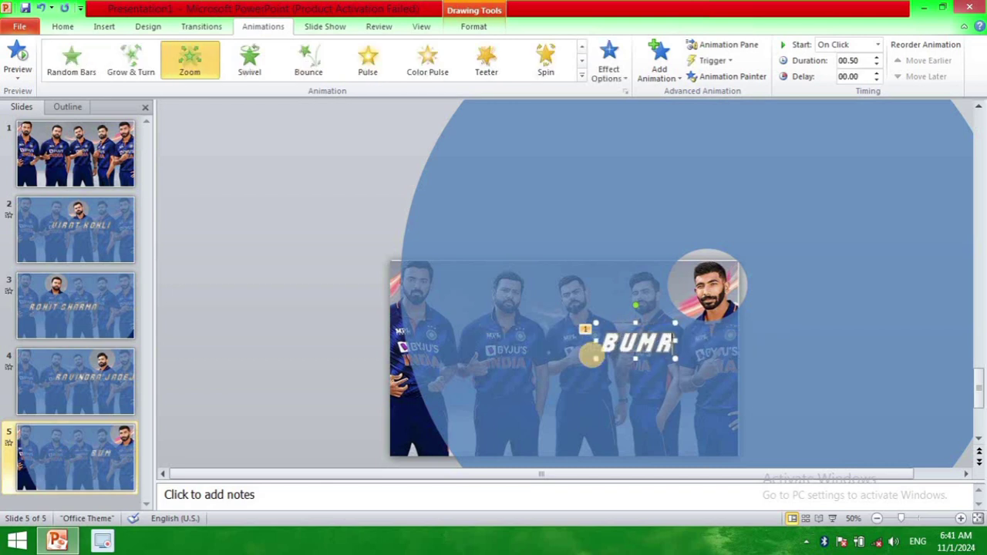
type("AH")
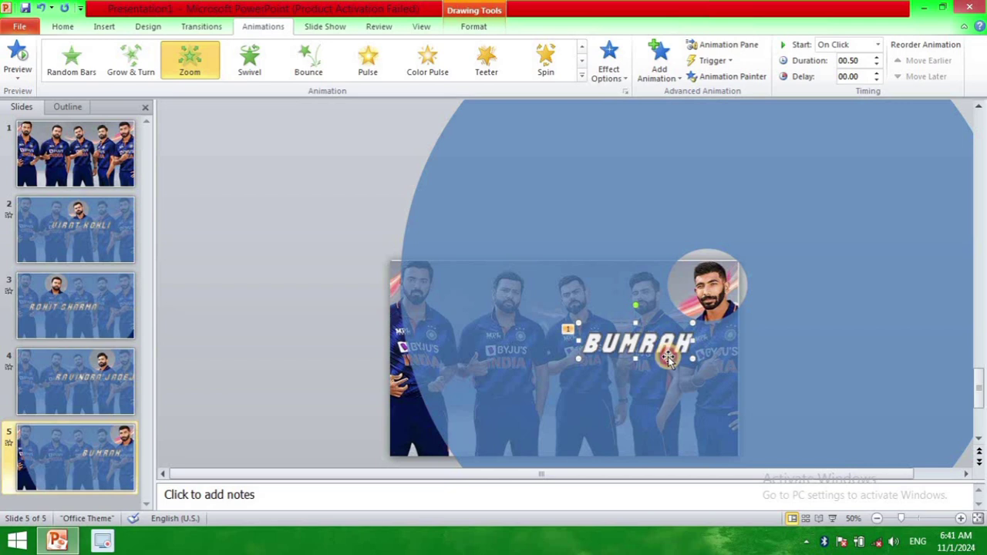
left_click_drag(666, 354, 734, 348)
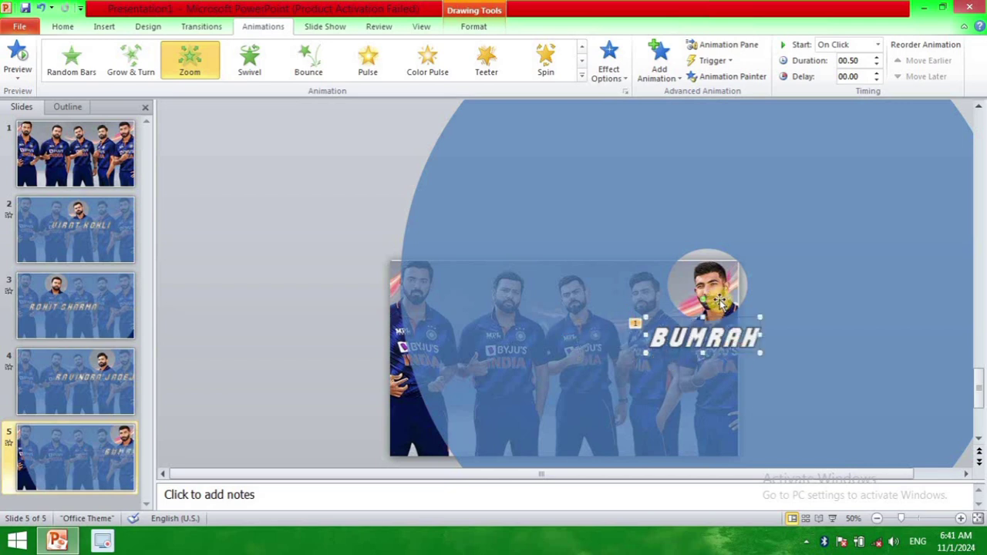
- Return the donut on slide 5 to the fourth cricketer and enlarge it well beyond the slide's edges
left_click(761, 270)
mouse_move(764, 271)
left_mouse_down()
mouse_move(756, 266)
mouse_move(772, 270)
mouse_move(753, 278)
mouse_move(782, 285)
mouse_move(767, 273)
left_mouse_up()
scroll(800, 316, "down", 4)
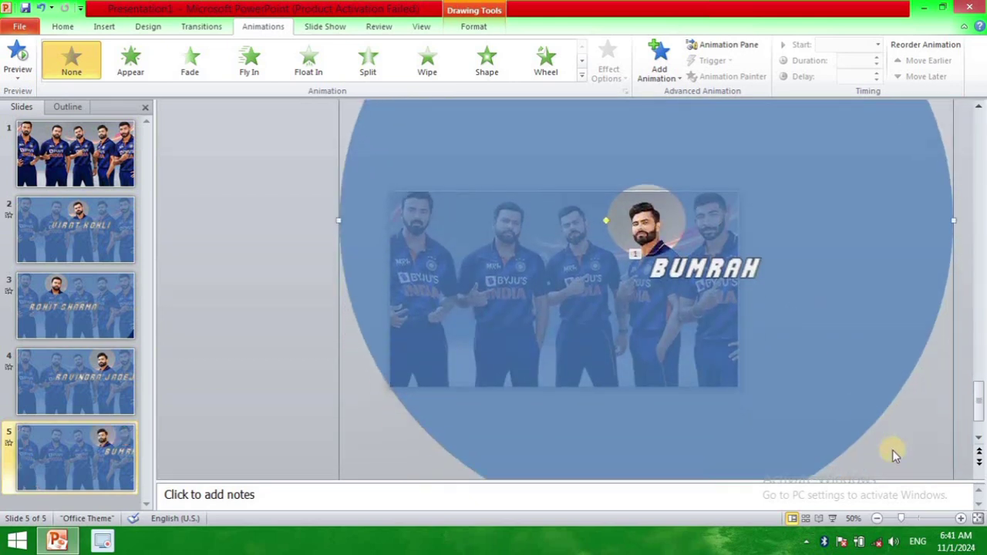
left_click_drag(899, 518, 884, 517)
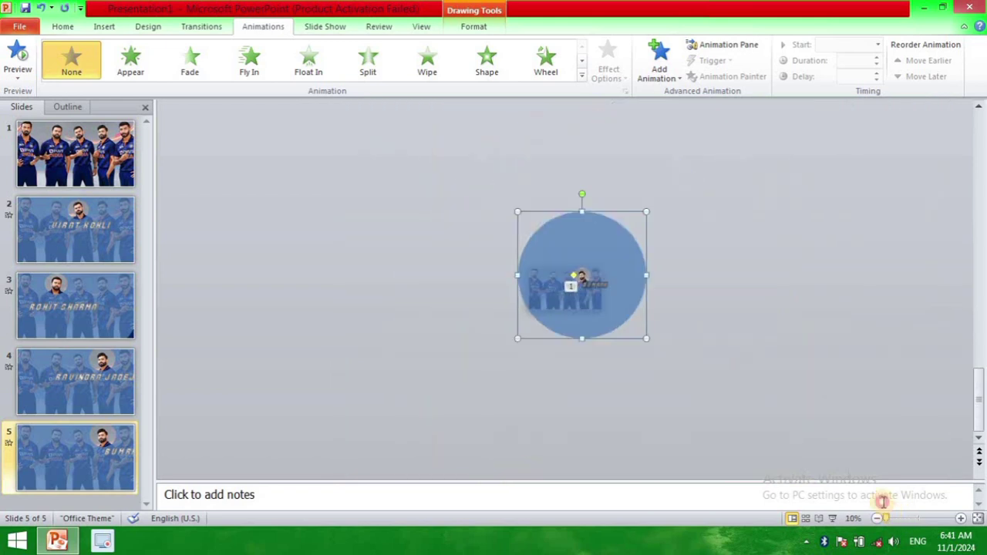
left_click_drag(648, 338, 685, 371)
left_click_drag(637, 311, 617, 300)
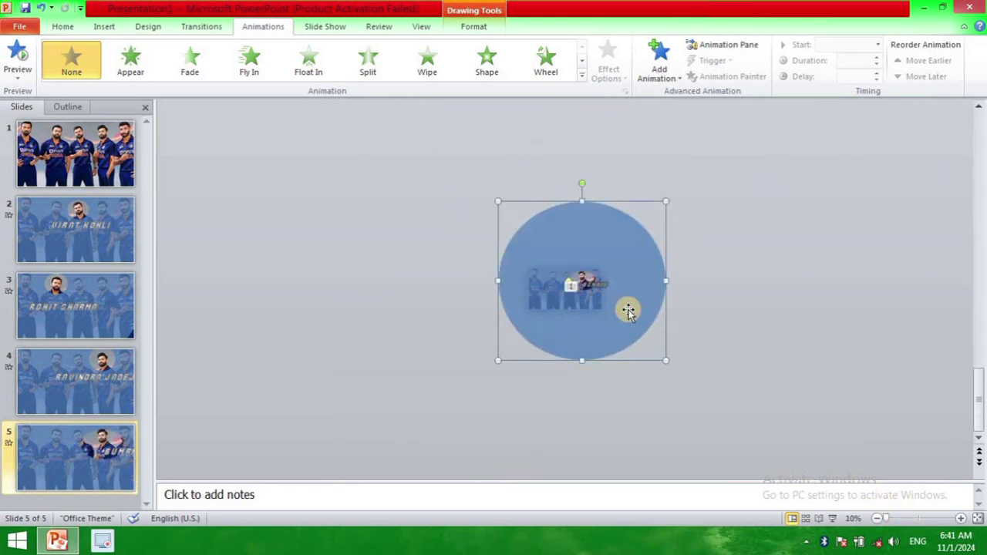
- Reshape the enlarged donut's hole on slide 5 and move it over the fifth cricketer's face
left_click(960, 518)
left_click(960, 519)
left_click(961, 519)
left_click(961, 518)
left_click(961, 518)
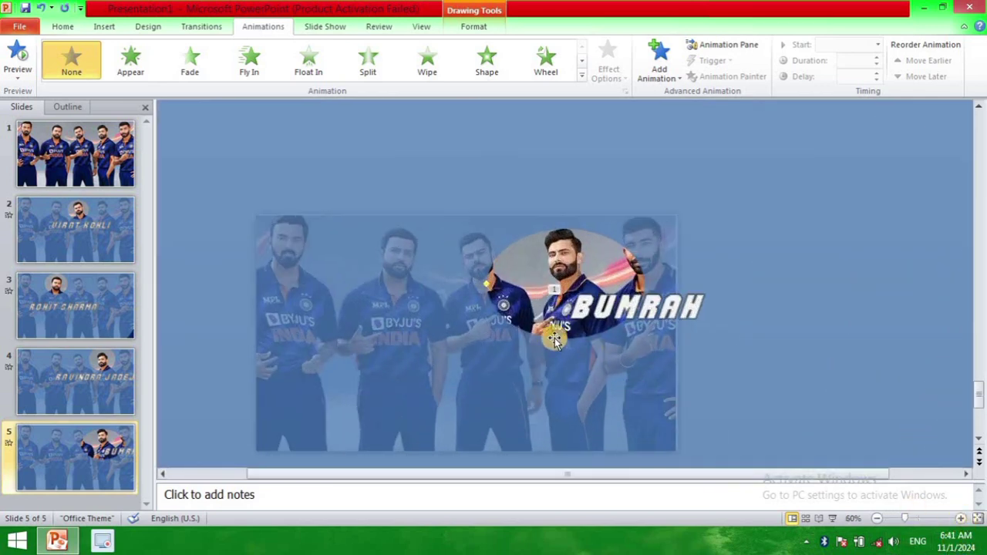
mouse_move(486, 285)
left_mouse_down()
mouse_move(512, 291)
mouse_move(481, 291)
mouse_move(490, 283)
left_mouse_up()
left_click_drag(570, 261, 707, 223)
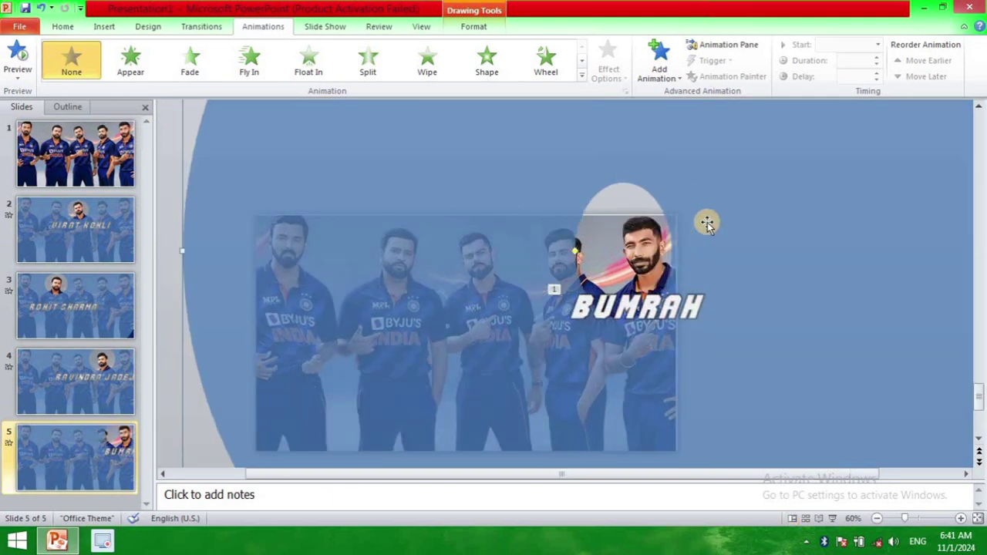
- Widen the donut on slide 5 so its hole forms a round spotlight around the fifth cricketer's face
scroll(704, 221, "down", 4)
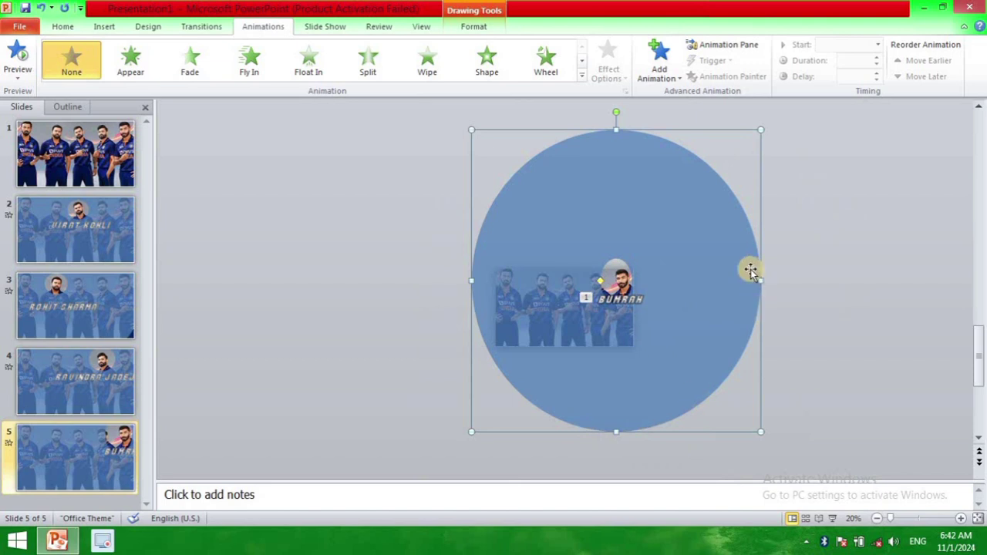
left_click_drag(760, 278, 774, 281)
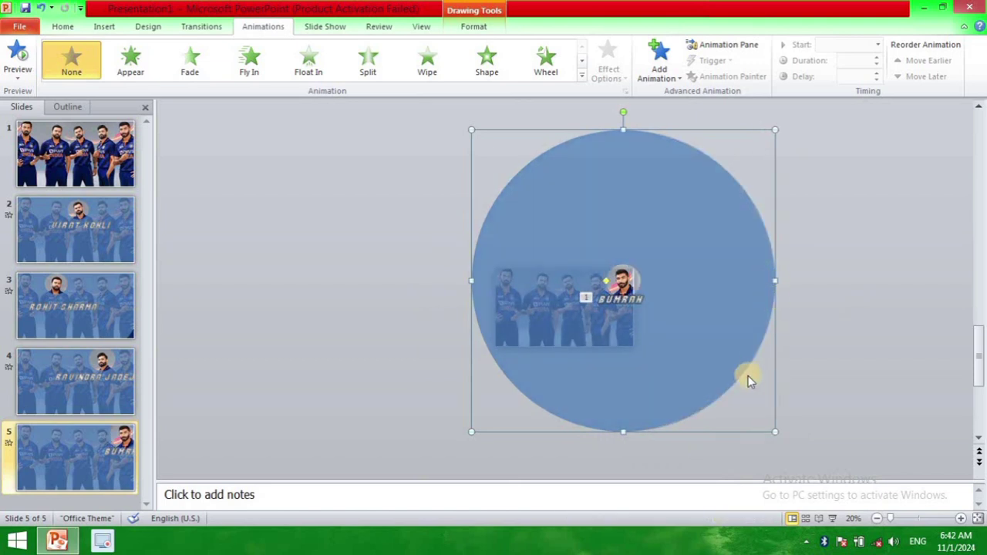
left_click(962, 521)
left_click(962, 521)
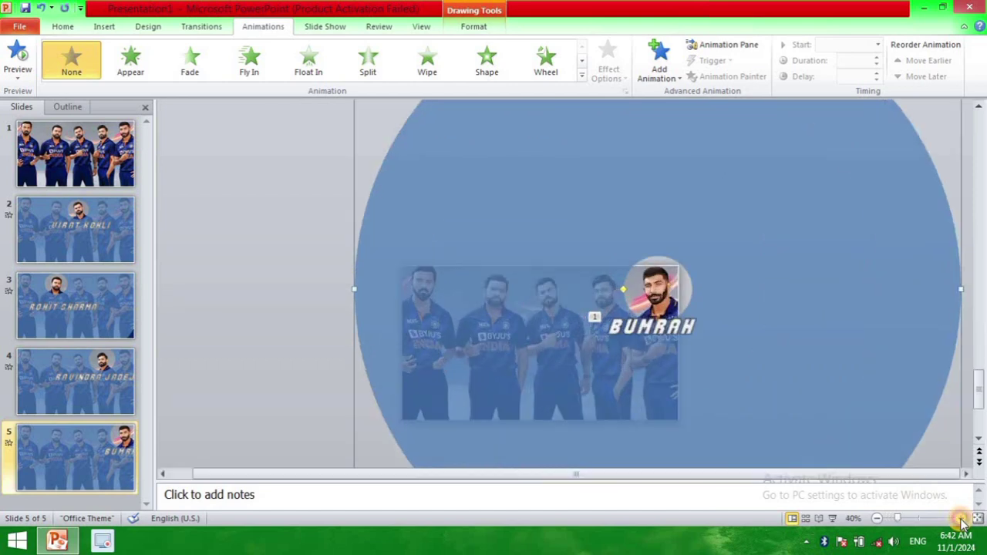
left_click(962, 521)
left_click(962, 521)
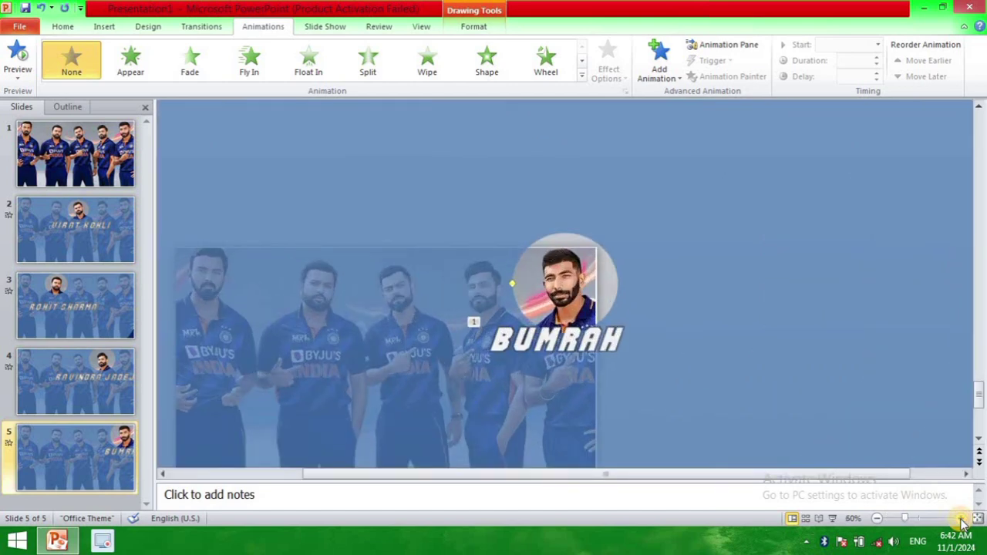
- Move the "BUMRAH" text slightly lower and apply the Swivel entrance animation to it
left_click(620, 347)
left_click_drag(605, 357, 611, 380)
left_click(258, 66)
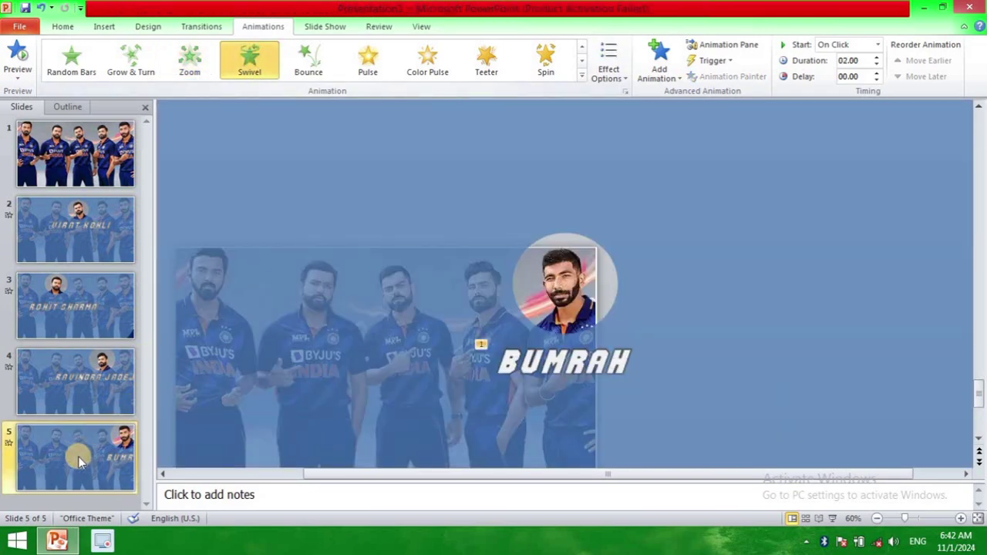
- Duplicate slide 5
right_click(77, 451)
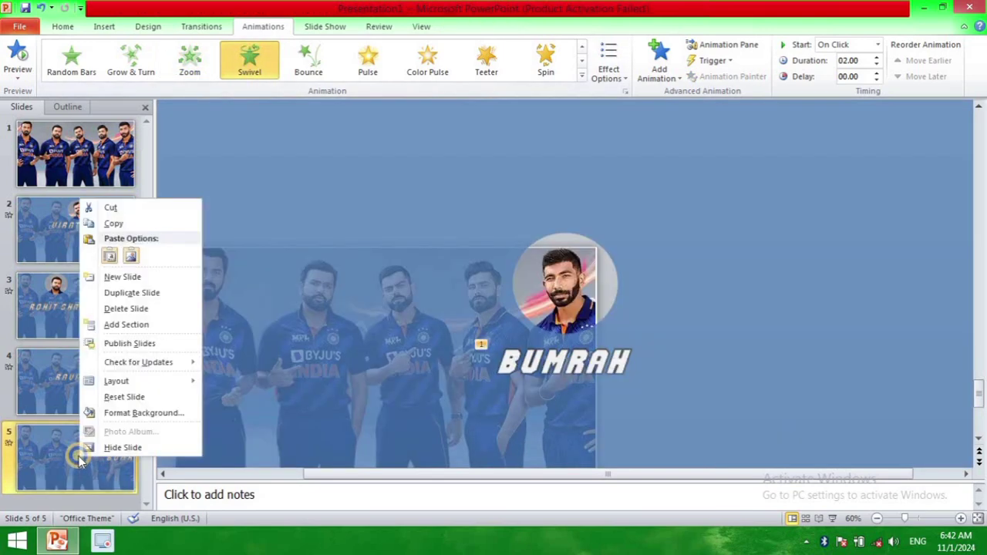
left_click(147, 300)
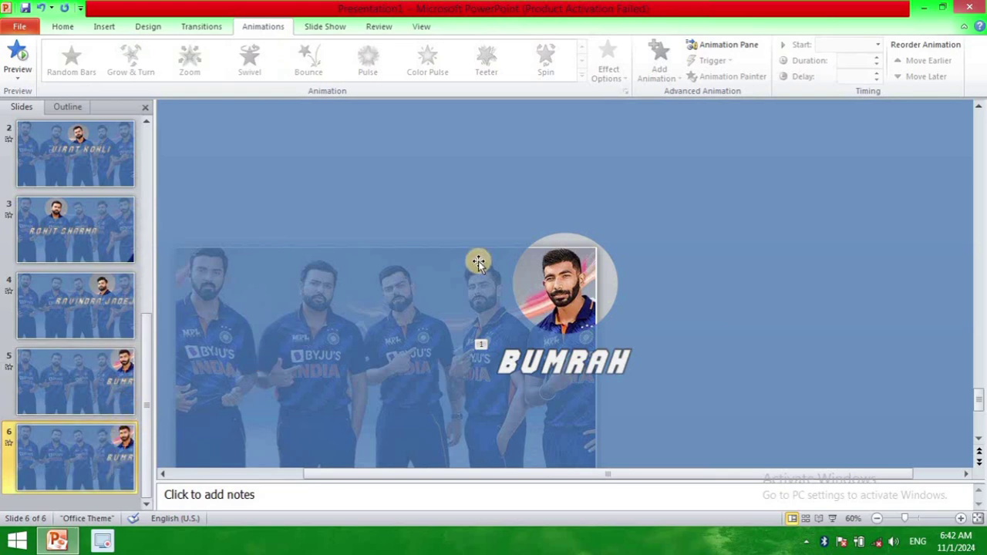
- Move the donut on slide 6 so its hole sits over the first cricketer's face
left_click(717, 232)
left_click_drag(773, 286, 557, 298)
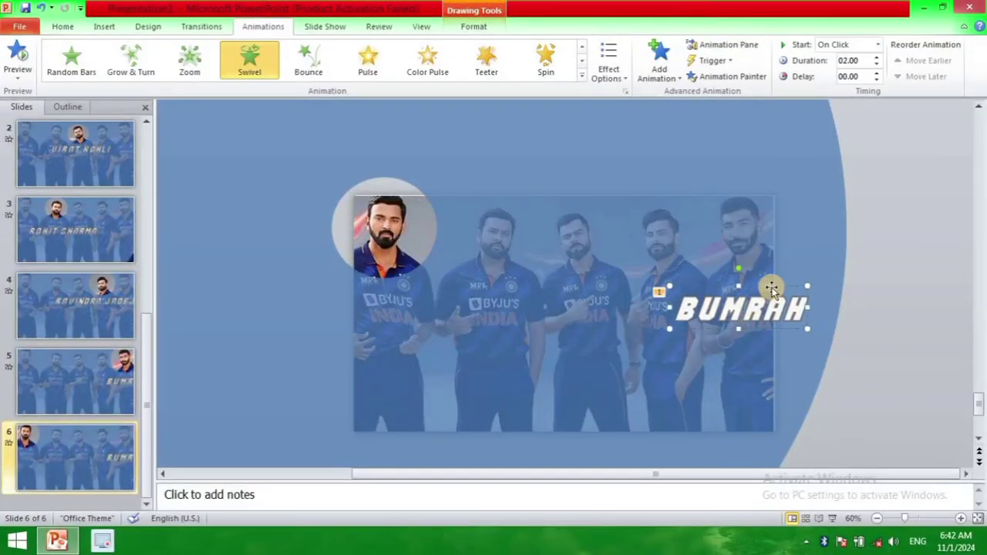
- Place the name text beneath the first cricketer's face, reworded as "KL RAHUL", and apply the Bounce animation to it
left_click_drag(773, 286, 425, 286)
left_click(338, 316)
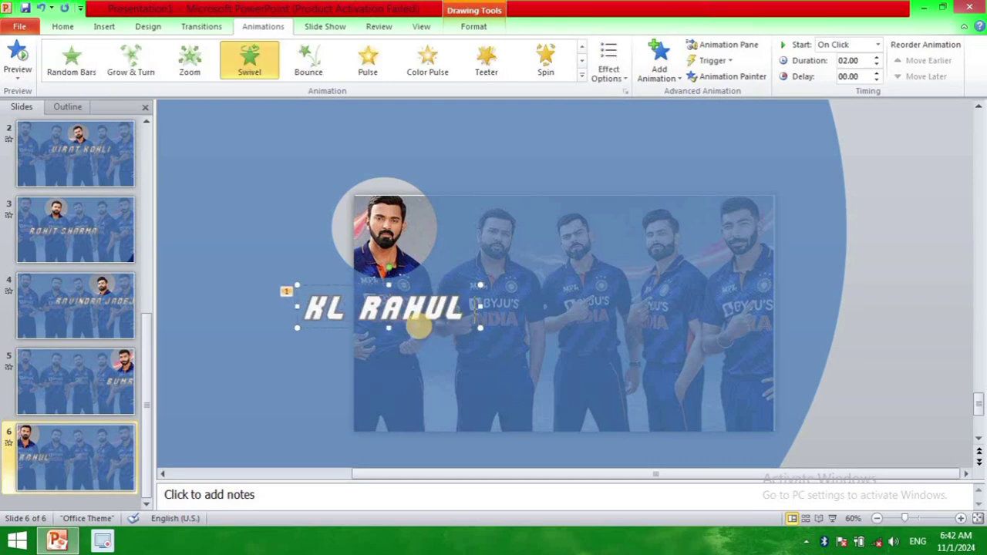
left_click(308, 61)
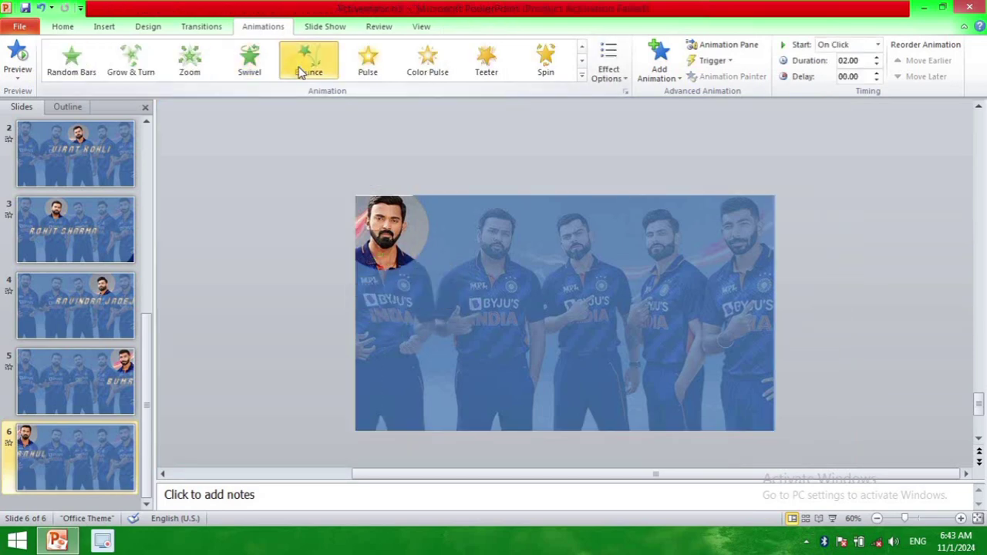
- Shift the "BUMRAH" text on slide 5 left so the whole name fits within the slide
key("Page_Up")
left_click(625, 310)
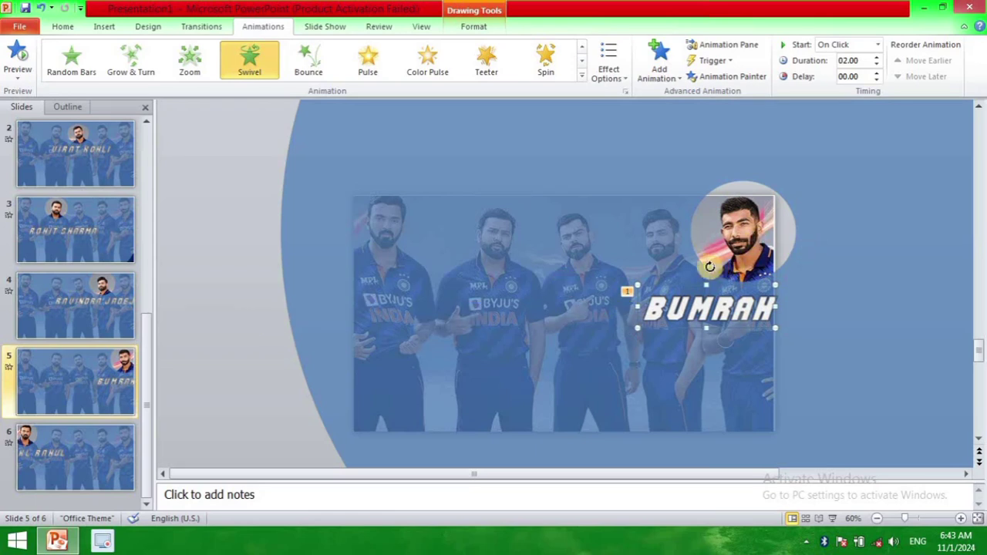
left_click_drag(707, 269, 708, 246)
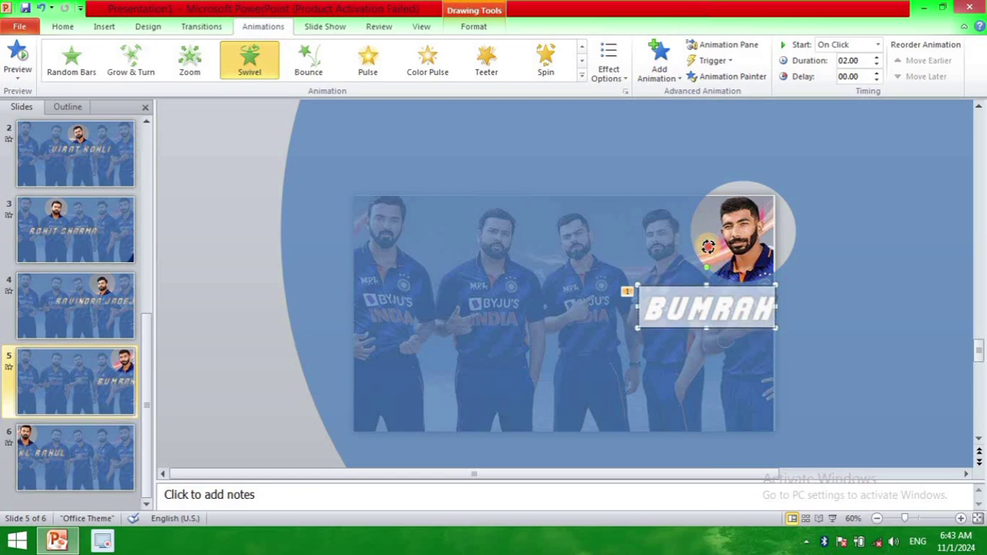
- Shrink the donut's hole on slide 5 and nudge the donut left to centre the spotlight on the fifth cricketer's face
left_click(686, 231)
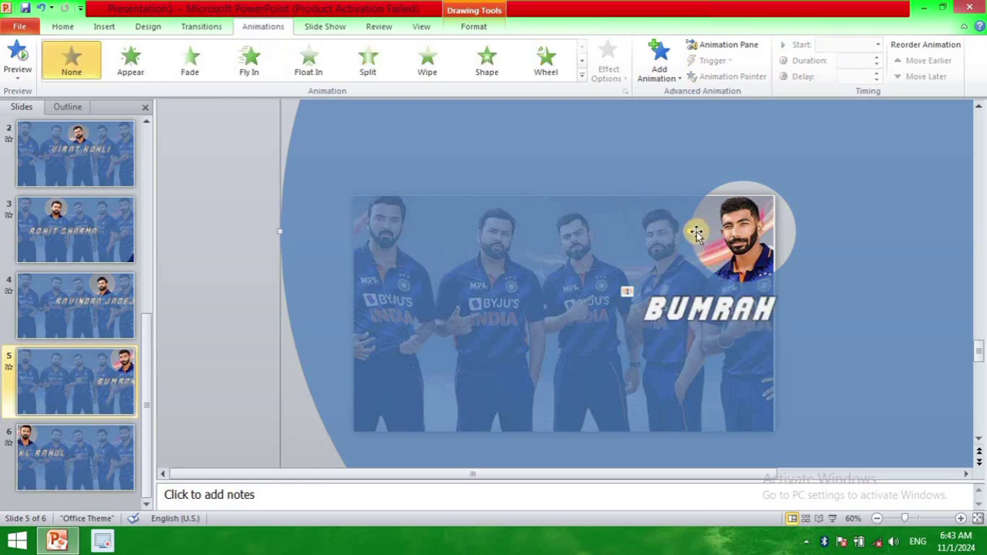
left_click(698, 231)
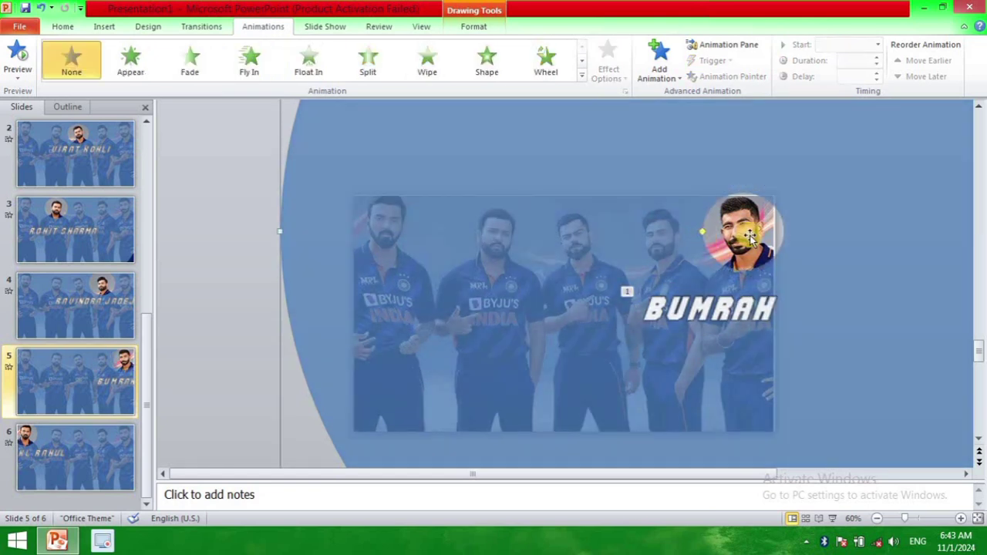
key("Left")
key("Left")
key("Left")
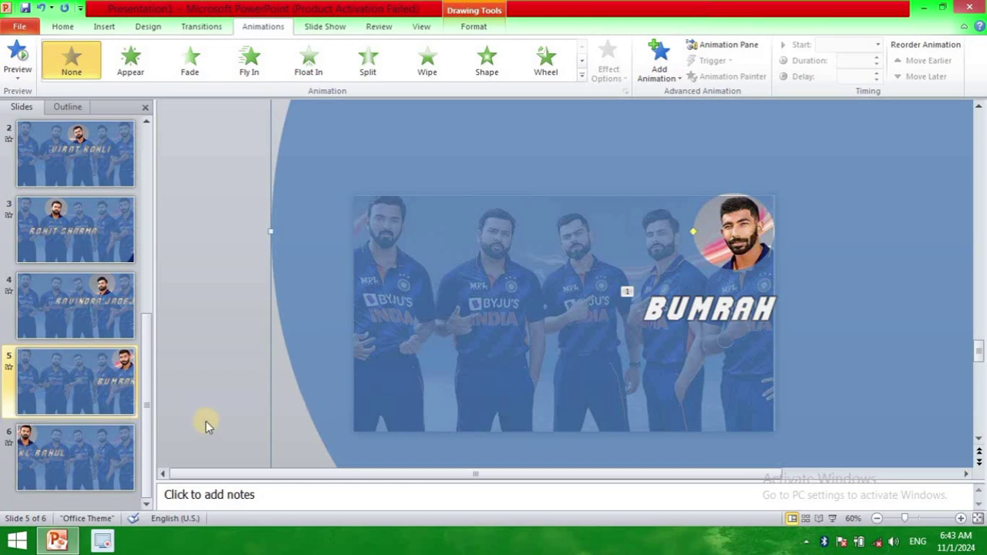
left_click(173, 315)
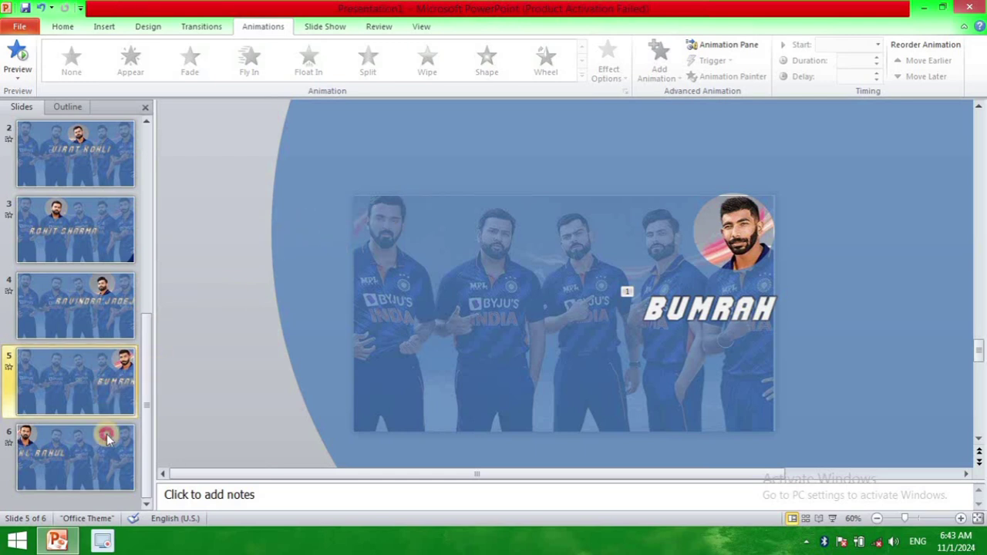
- Apply the Grow & Turn entrance animation to the "KL RAHUL" text on slide 6
left_click(96, 472)
left_click(385, 303)
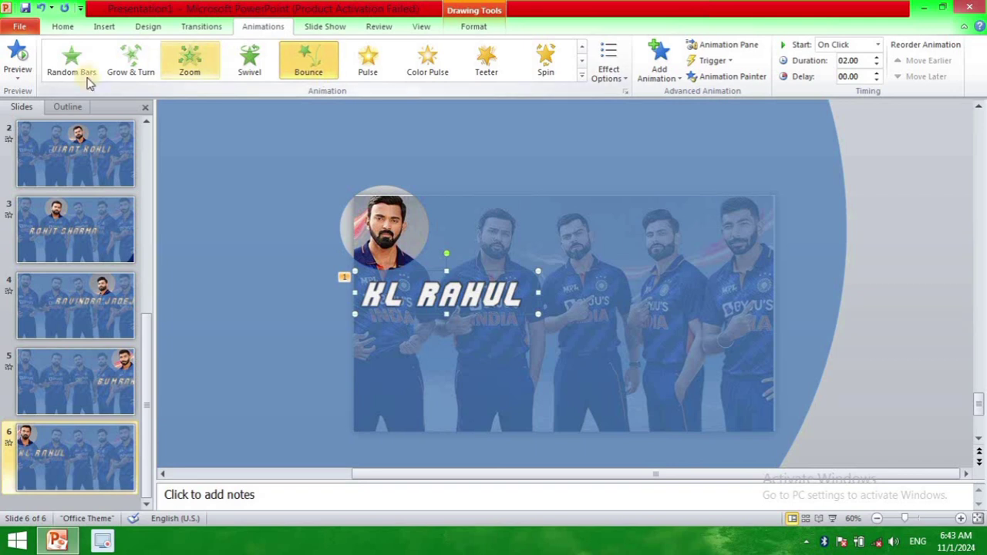
left_click(145, 69)
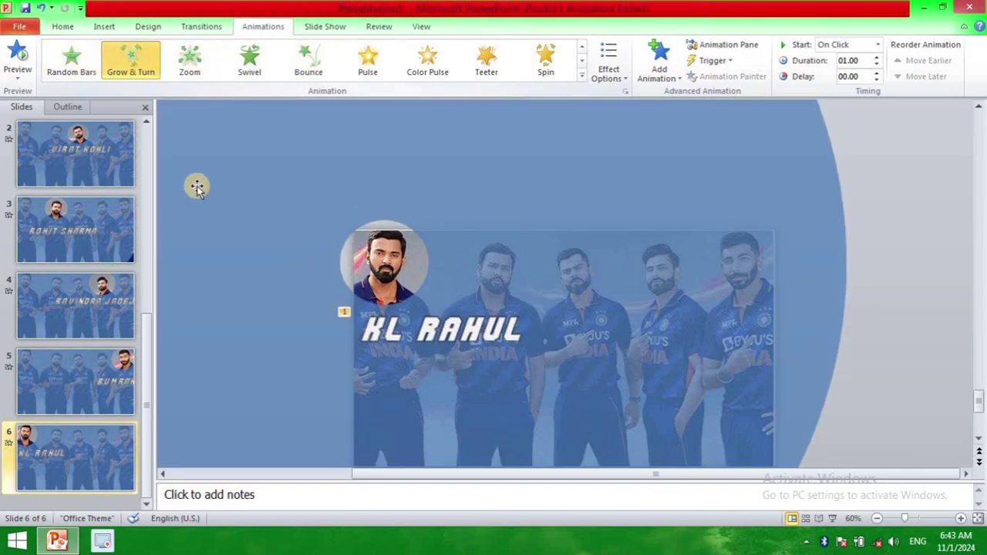
- Apply the Fade transition to slide 1
left_click(39, 168)
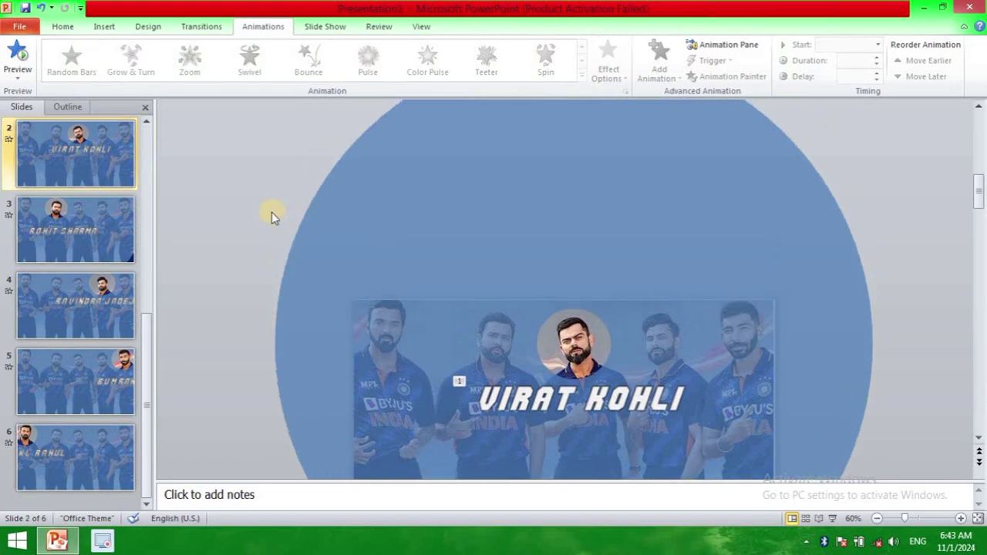
scroll(127, 184, "up", 2)
left_click(100, 174)
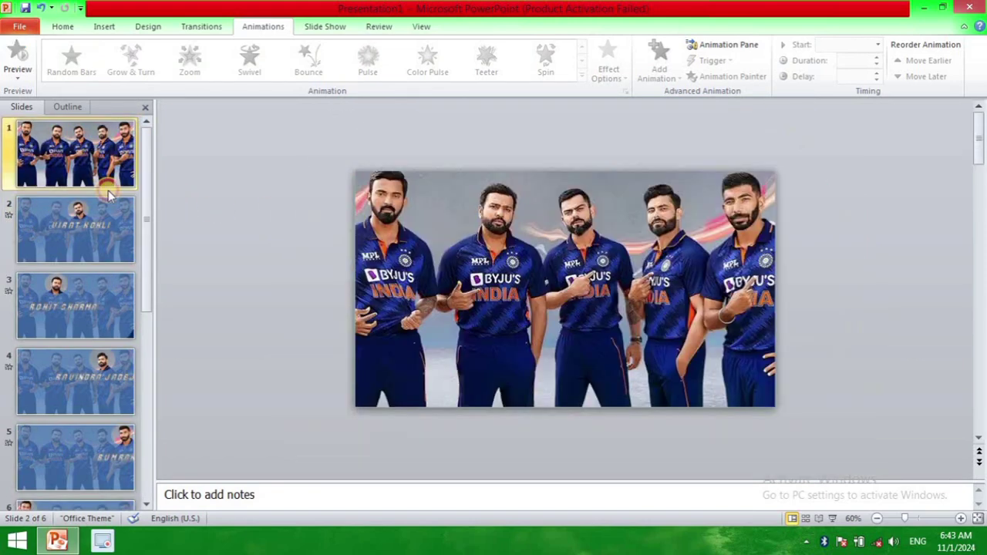
left_click(222, 24)
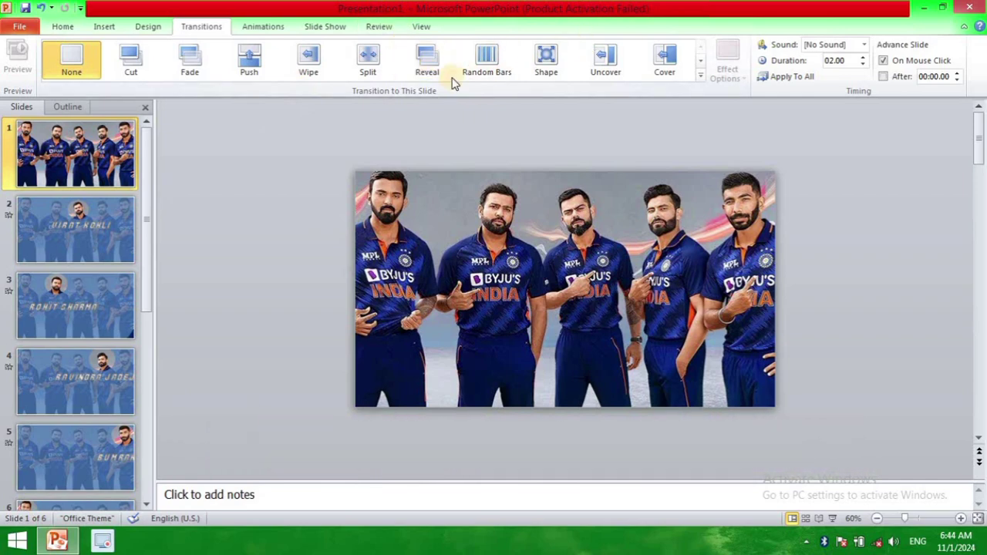
left_click(699, 76)
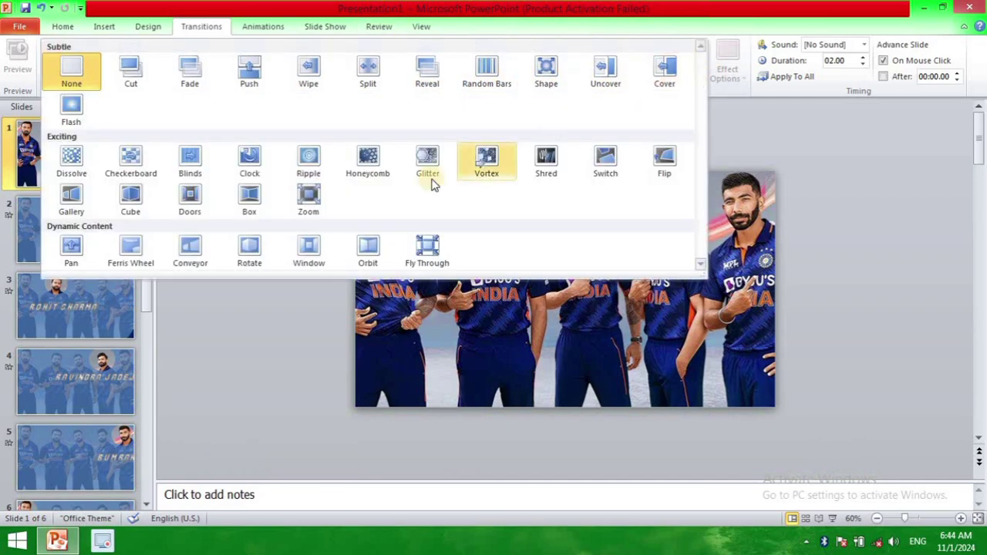
left_click(191, 67)
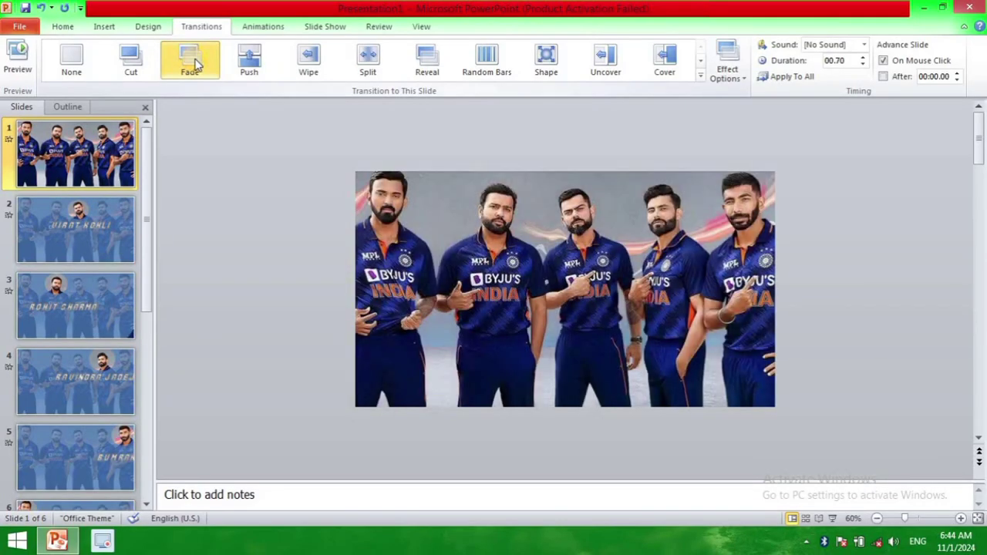